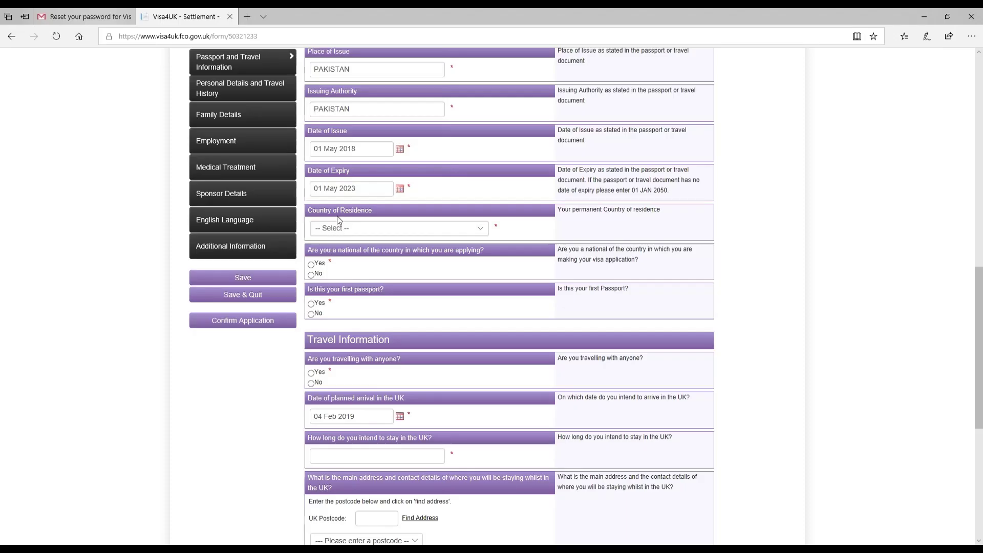
Set Country of Residence to PAKISTAN, answer Yes to being a national and No to first passport.
{"action": "left_click", "coordinate": [354, 230]}
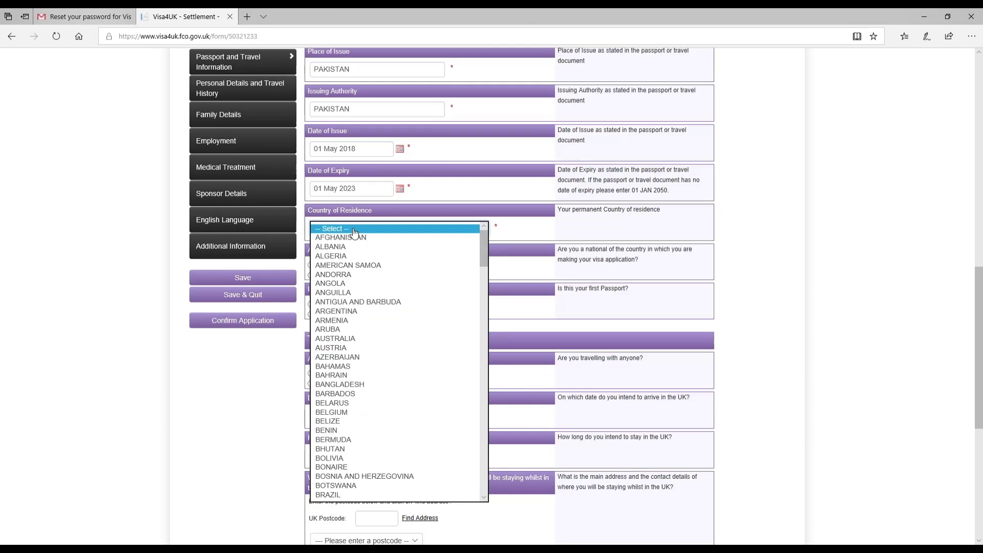
{"action": "key", "text": "p"}
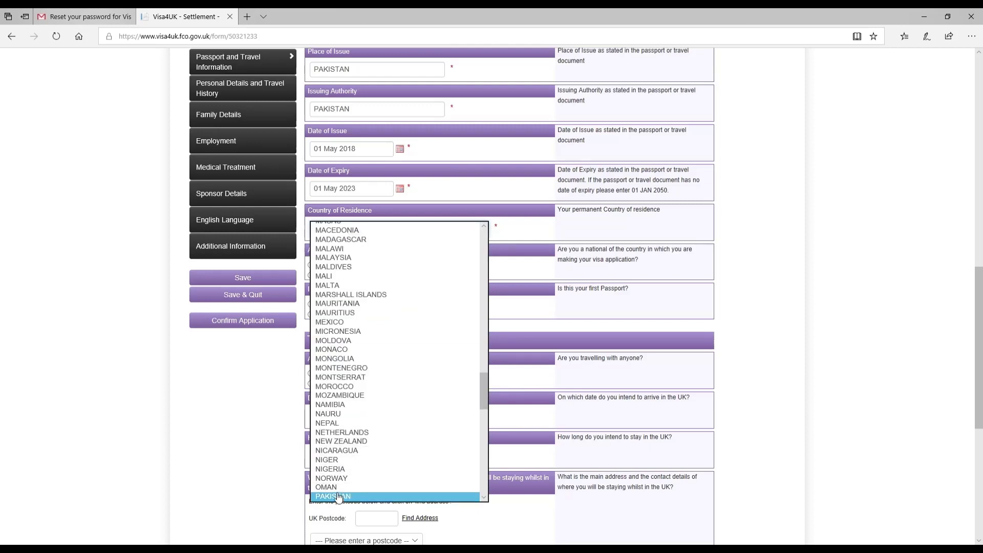
{"action": "left_click", "coordinate": [341, 496]}
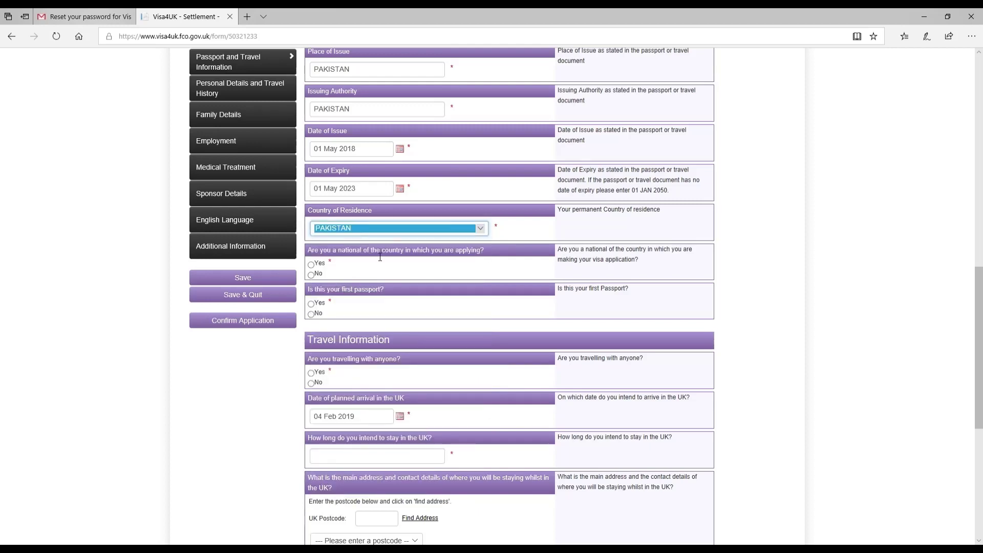
{"action": "left_click", "coordinate": [313, 264]}
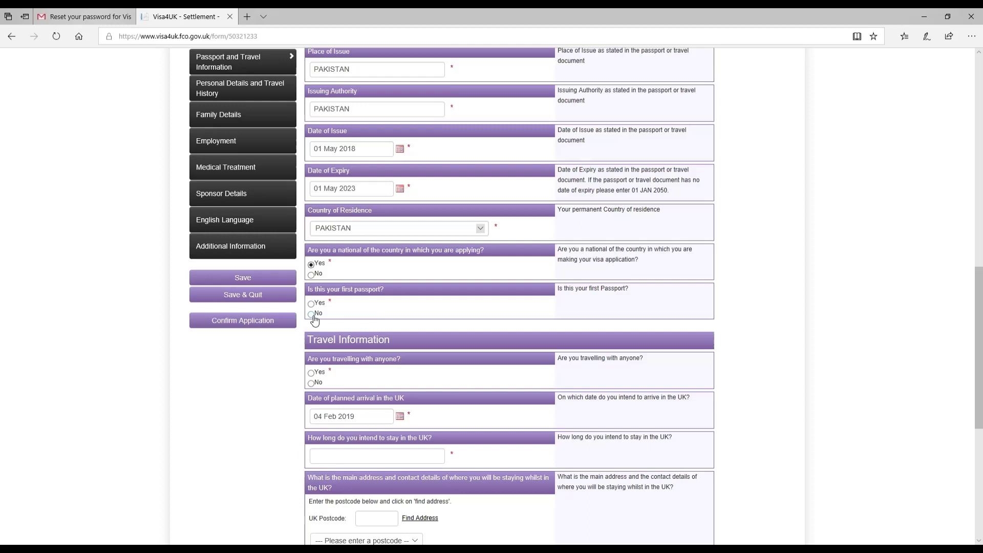
{"action": "left_click", "coordinate": [312, 314]}
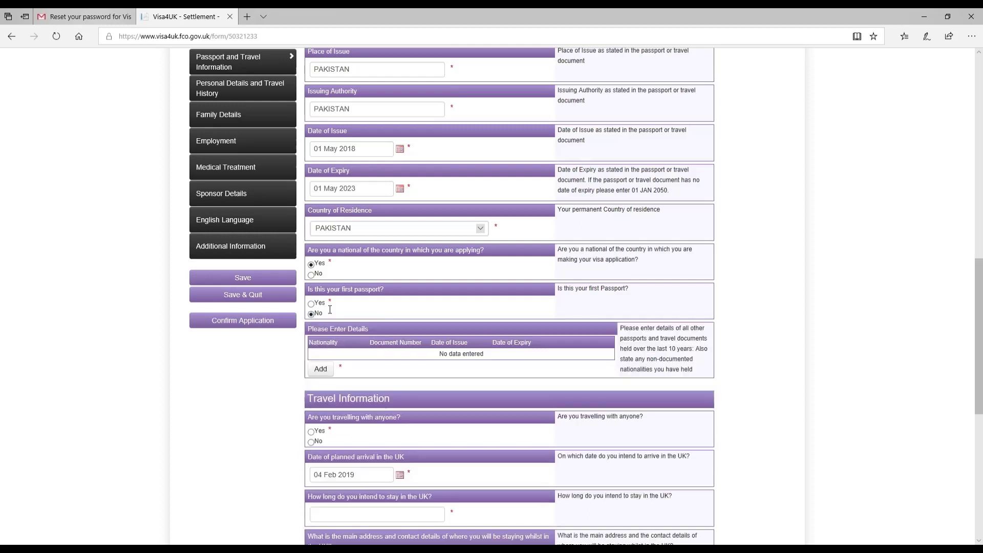
Add a previous passport with nationality PAKISTAN, its document number and issuing authority PAKISTAN.
{"action": "left_click", "coordinate": [329, 372]}
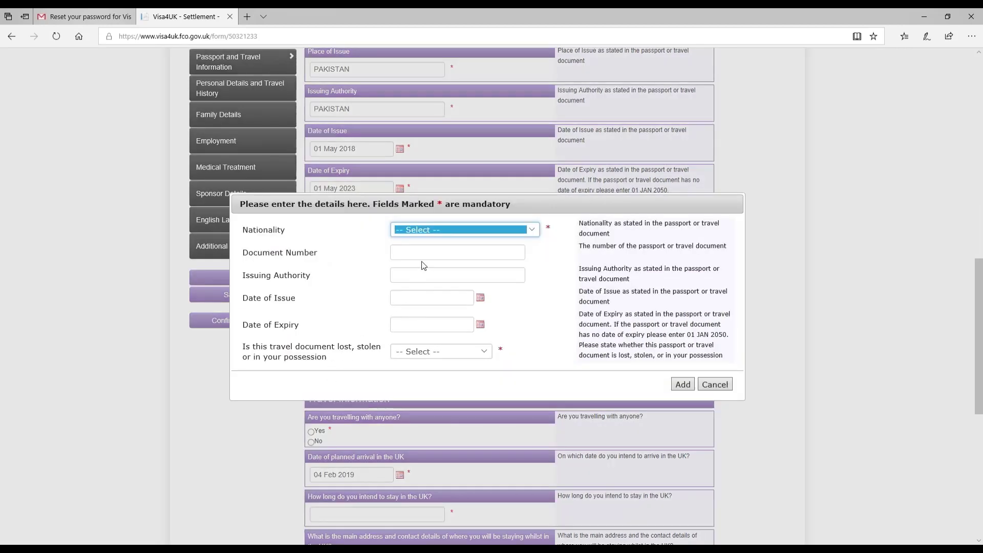
{"action": "left_click", "coordinate": [433, 231]}
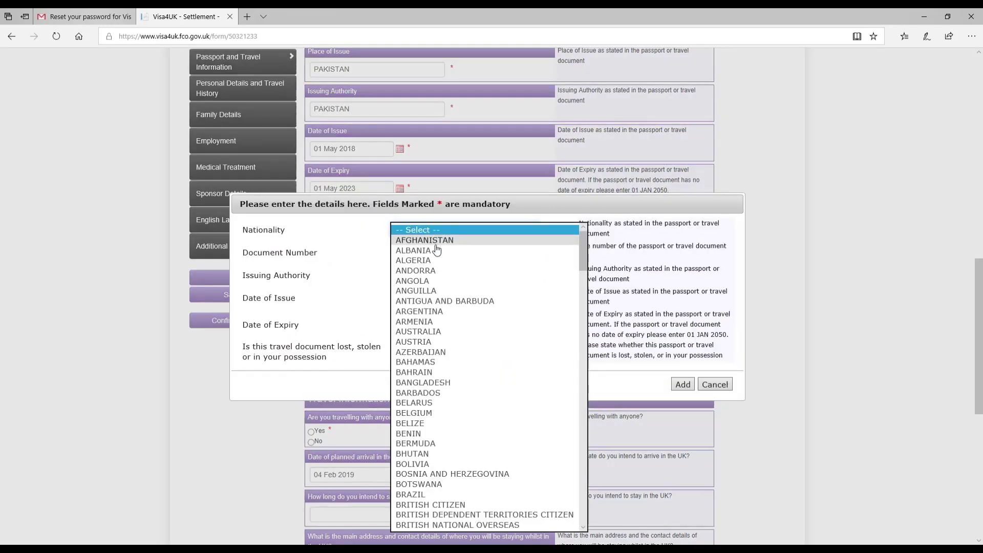
{"action": "key", "text": "p"}
{"action": "left_click", "coordinate": [401, 518]}
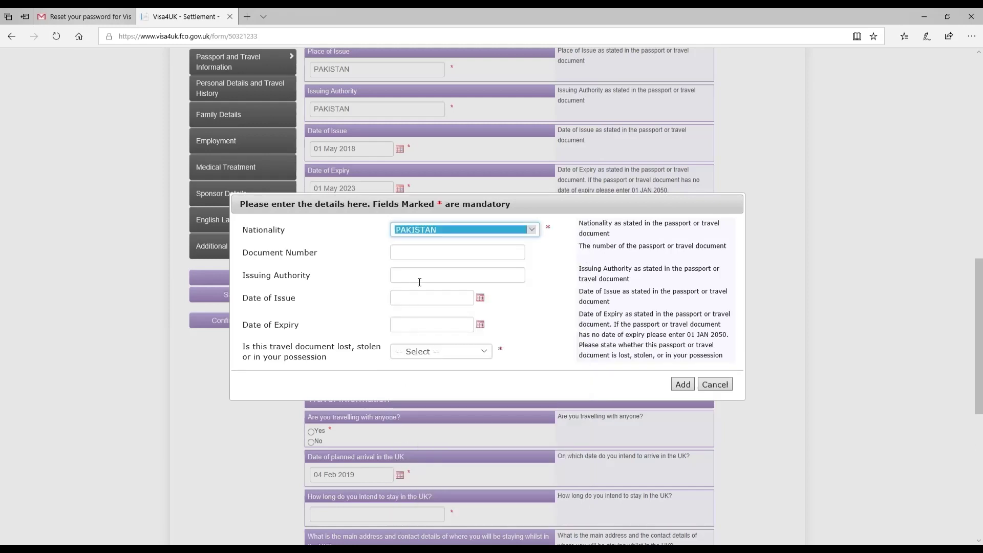
{"action": "left_click", "coordinate": [424, 263]}
{"action": "type", "text": "PS111"}
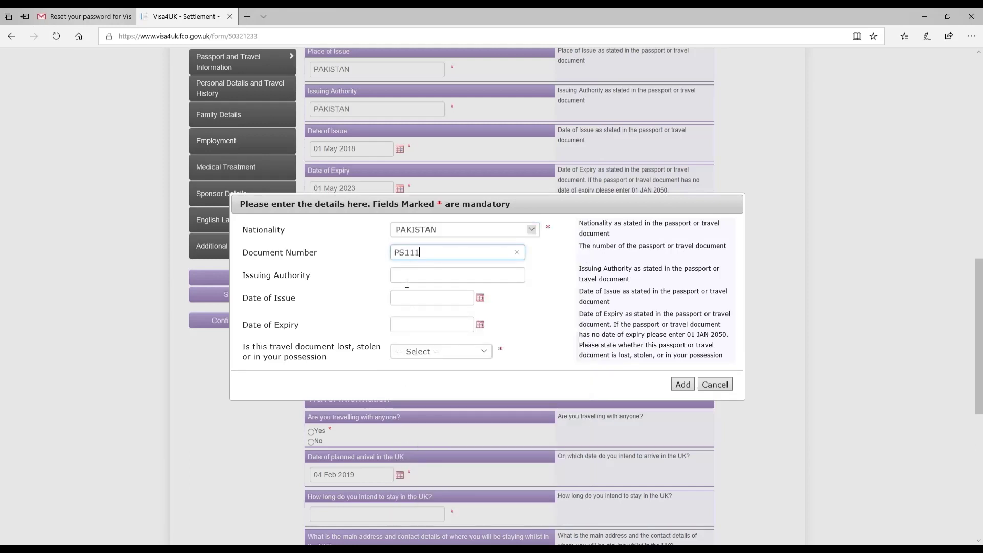
{"action": "left_click", "coordinate": [406, 283]}
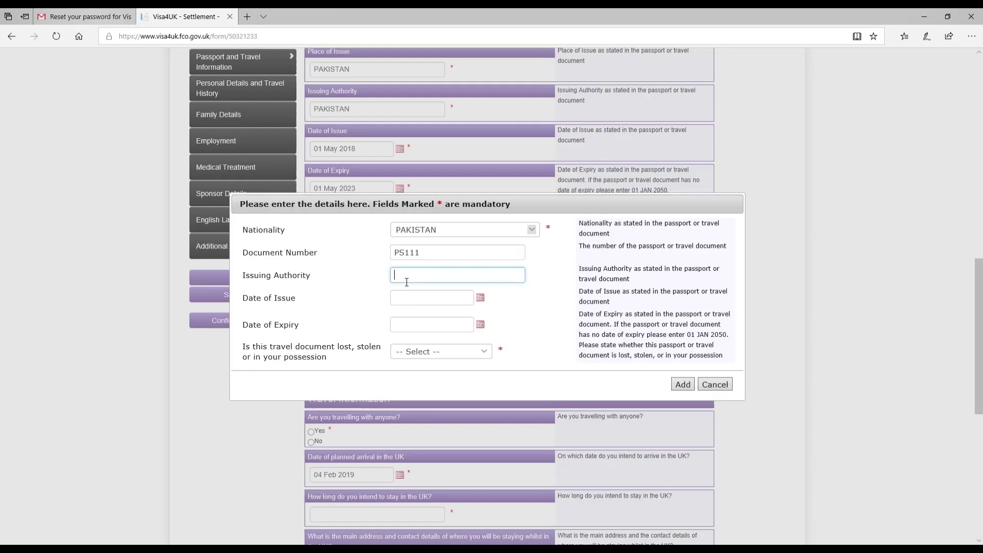
{"action": "type", "text": "PAKISTAN"}
Set the passport issue date to 01 May 2013.
{"action": "left_click", "coordinate": [480, 299]}
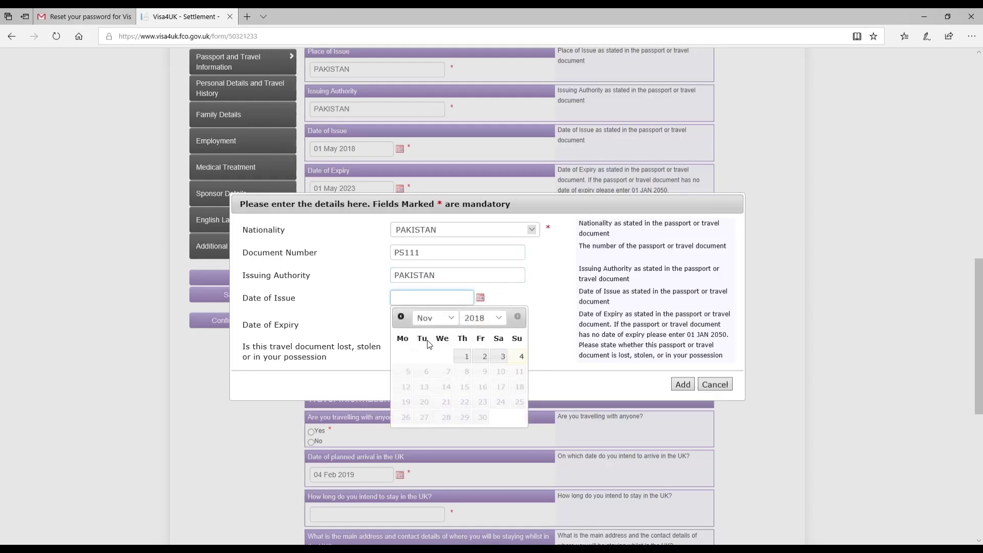
{"action": "left_click", "coordinate": [440, 323]}
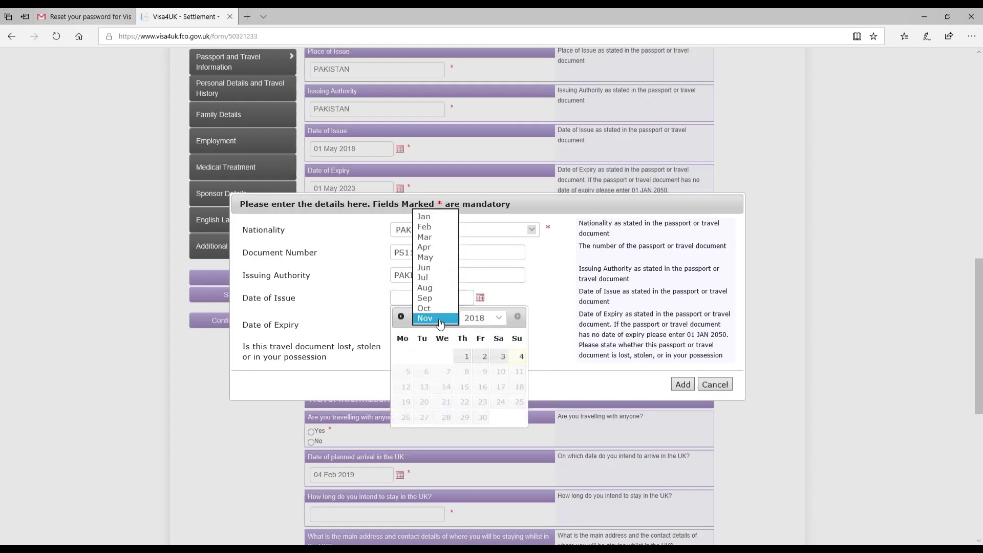
{"action": "left_click", "coordinate": [435, 256]}
{"action": "left_click", "coordinate": [465, 319]}
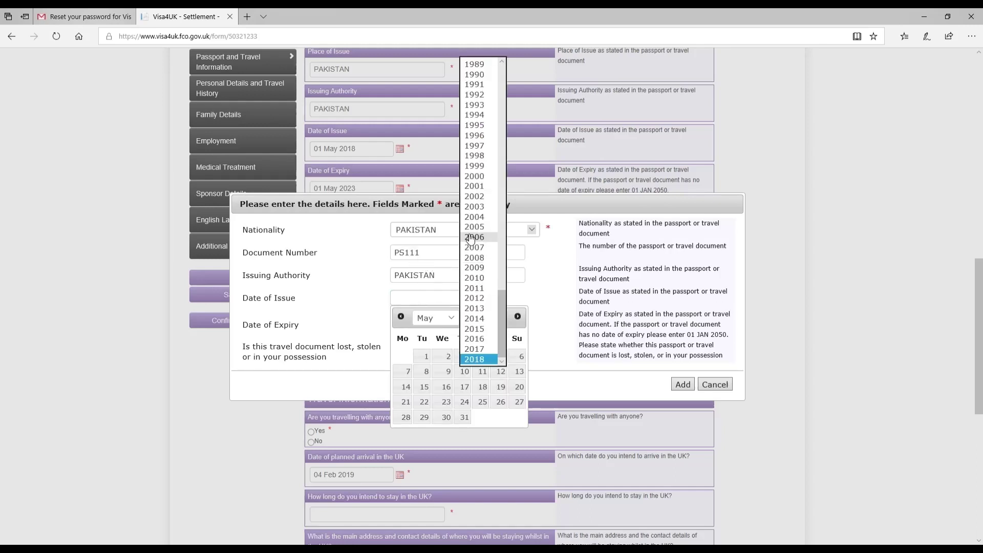
{"action": "left_click", "coordinate": [485, 309]}
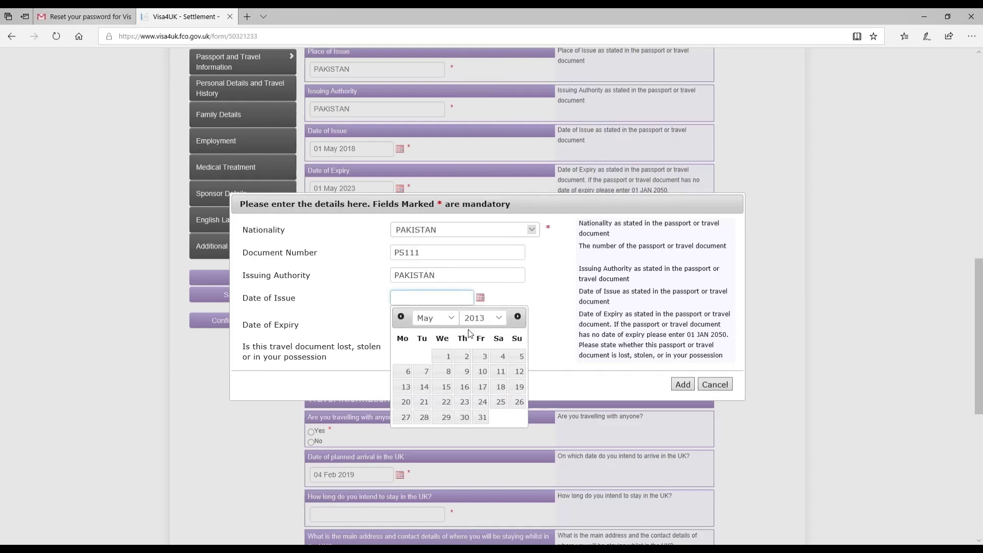
{"action": "left_click", "coordinate": [442, 357]}
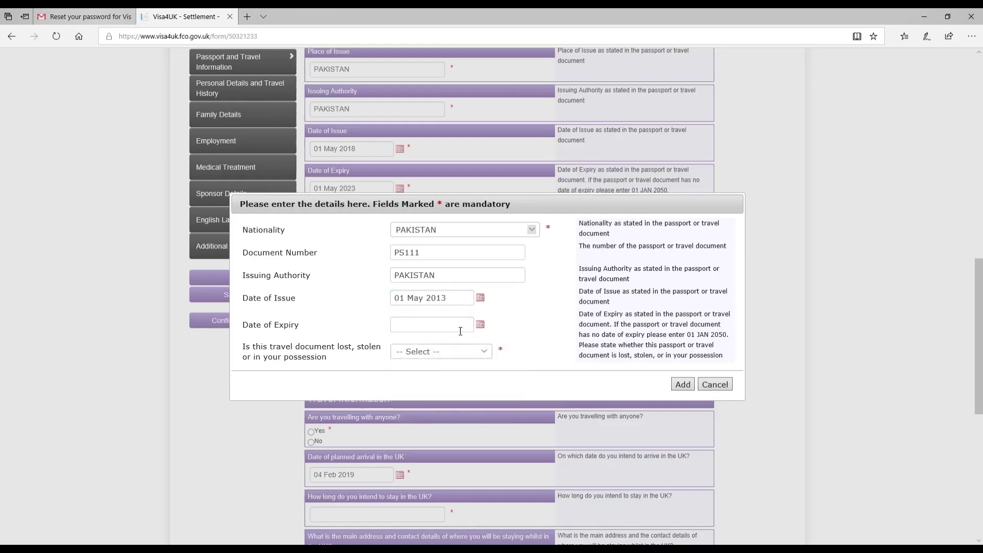
Set the expiry date to 01 May 2018 and mark the passport as in your possession.
{"action": "left_click", "coordinate": [480, 324]}
{"action": "left_click", "coordinate": [433, 345]}
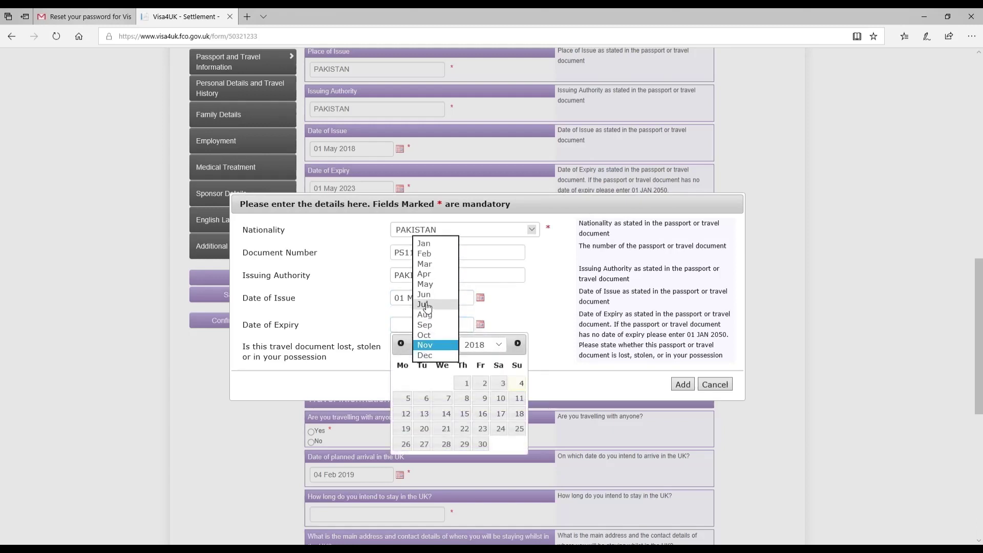
{"action": "left_click", "coordinate": [425, 284]}
{"action": "left_click", "coordinate": [482, 345]}
{"action": "left_click", "coordinate": [480, 345]}
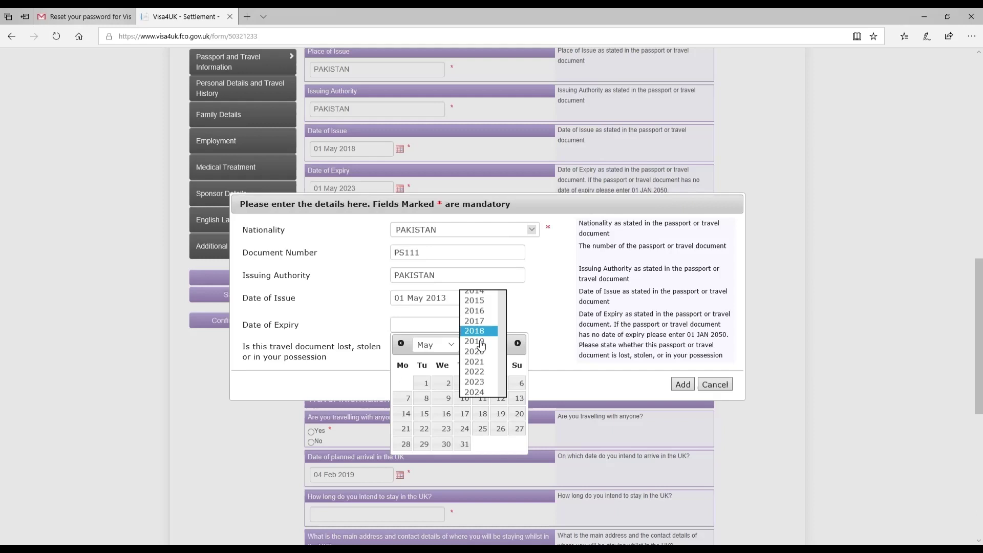
{"action": "left_click", "coordinate": [426, 383]}
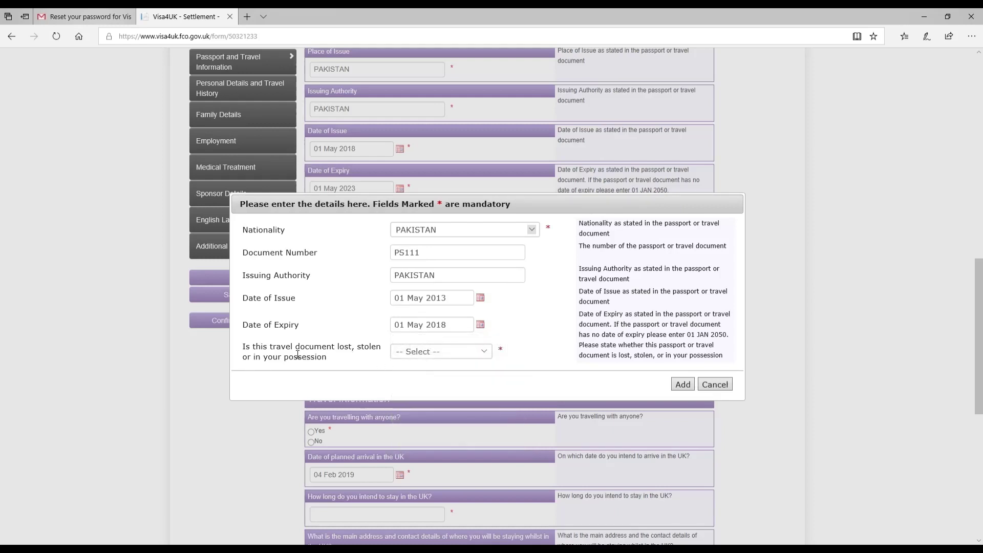
{"action": "left_click", "coordinate": [398, 356]}
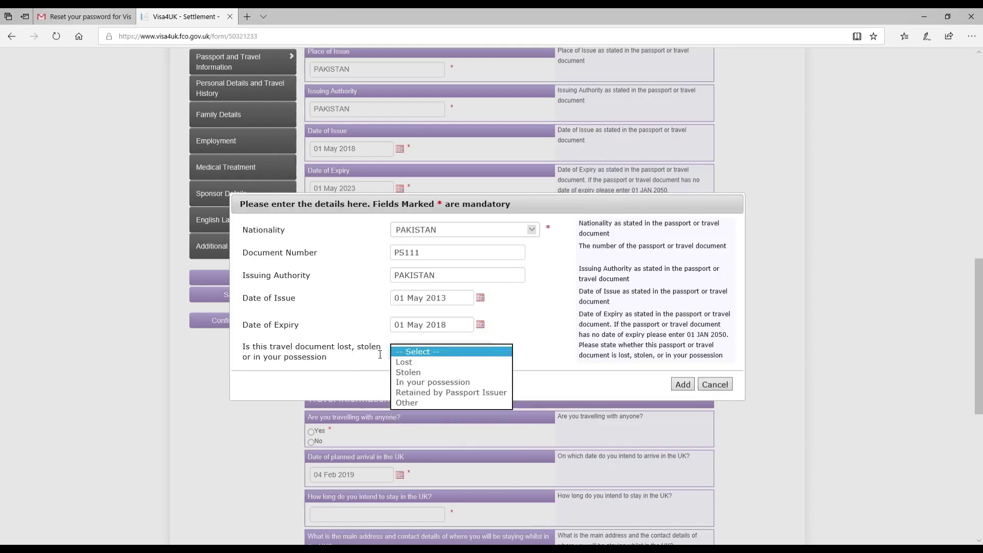
{"action": "left_click", "coordinate": [442, 384]}
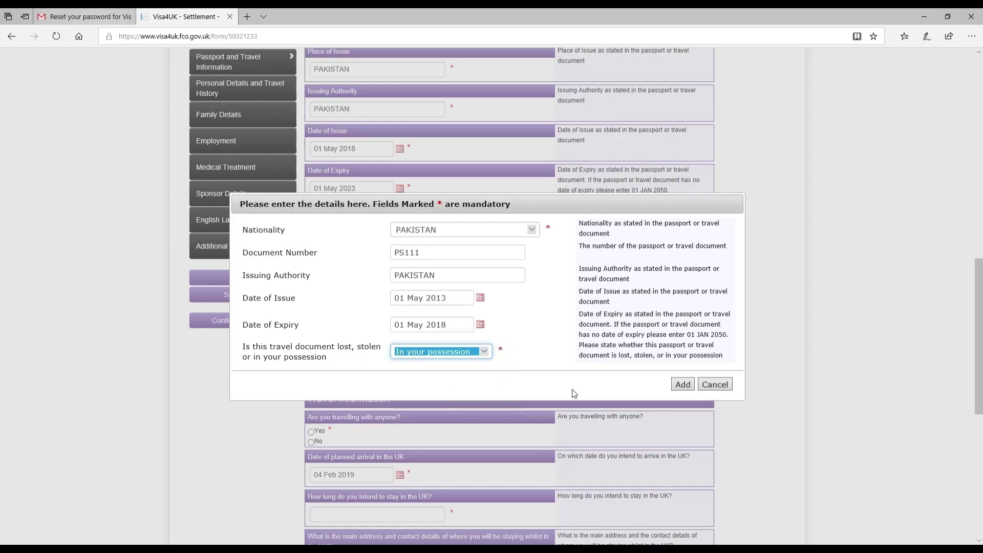
Save the previous passport to the table and answer No to travelling with anyone.
{"action": "left_click", "coordinate": [684, 385]}
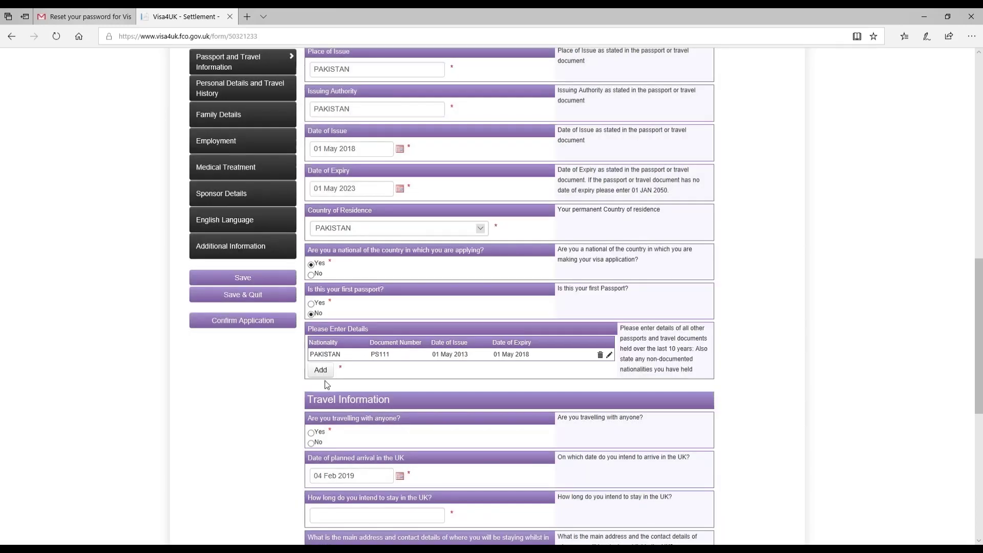
{"action": "left_click_drag", "start_coordinate": [313, 358], "coordinate": [585, 361]}
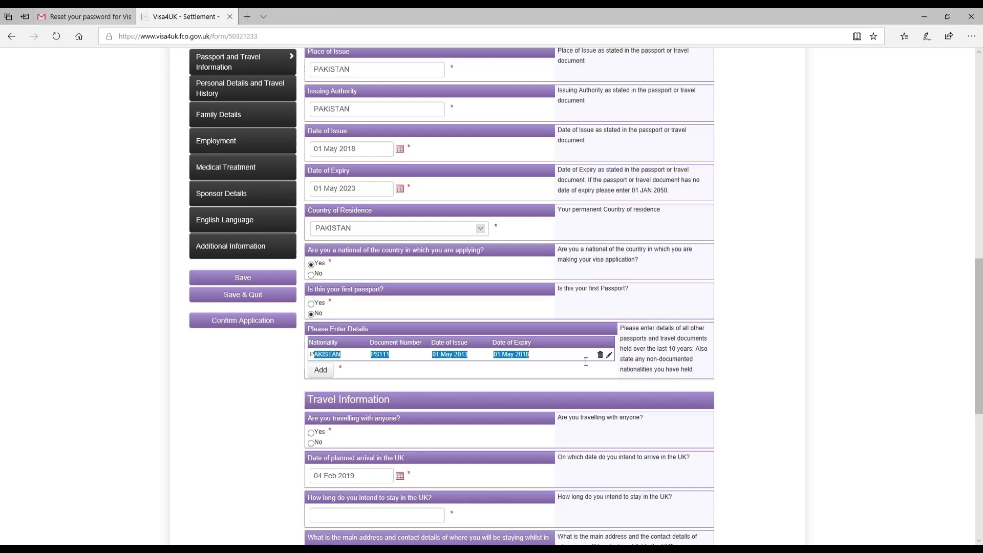
{"action": "left_click", "coordinate": [534, 384]}
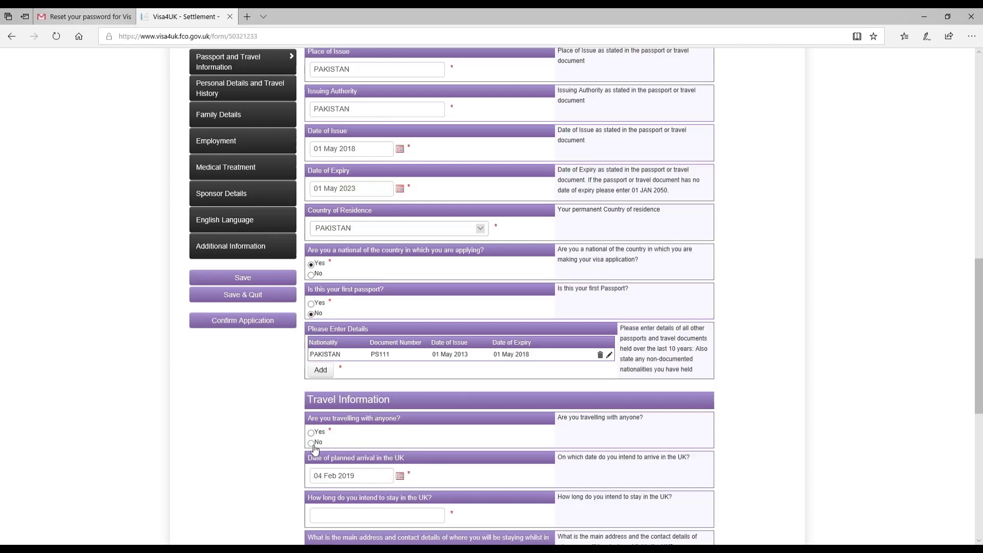
Enter FOREVER as the intended length of stay in the UK.
{"action": "scroll", "coordinate": [389, 468], "scroll_direction": "down", "scroll_amount": 6}
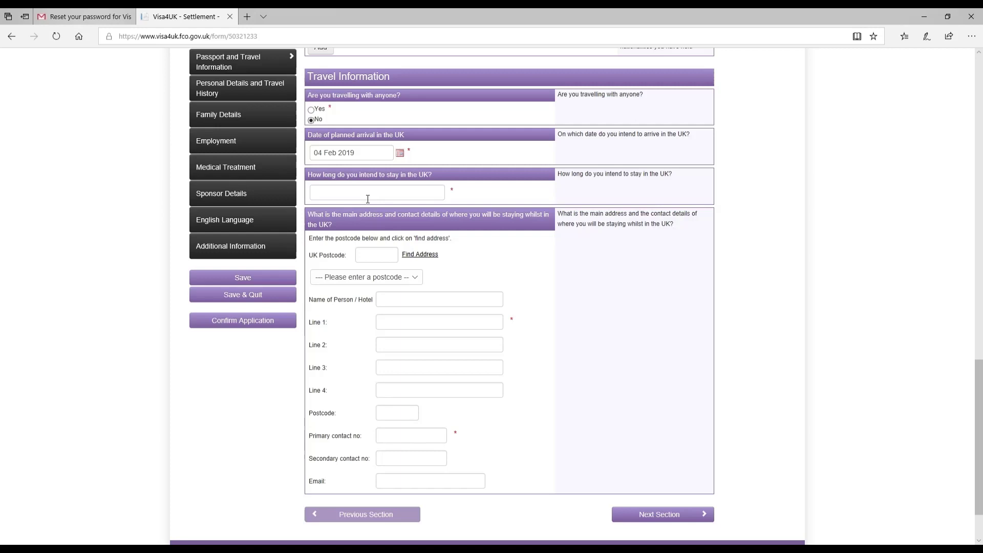
{"action": "left_click", "coordinate": [368, 200]}
{"action": "type", "text": "FOREVER"}
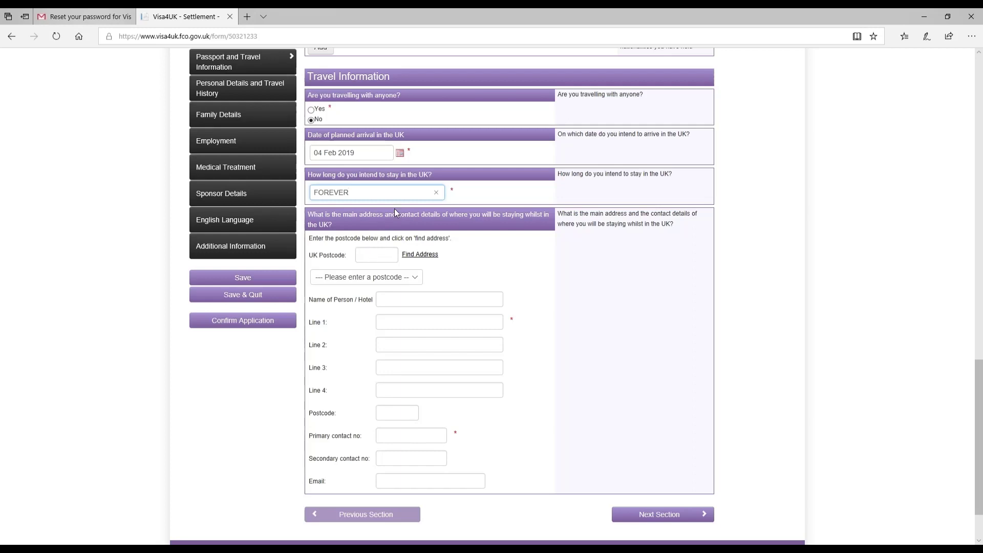
Enter the sponsor's name, two address lines and postcode for the UK stay address.
{"action": "left_click", "coordinate": [415, 305]}
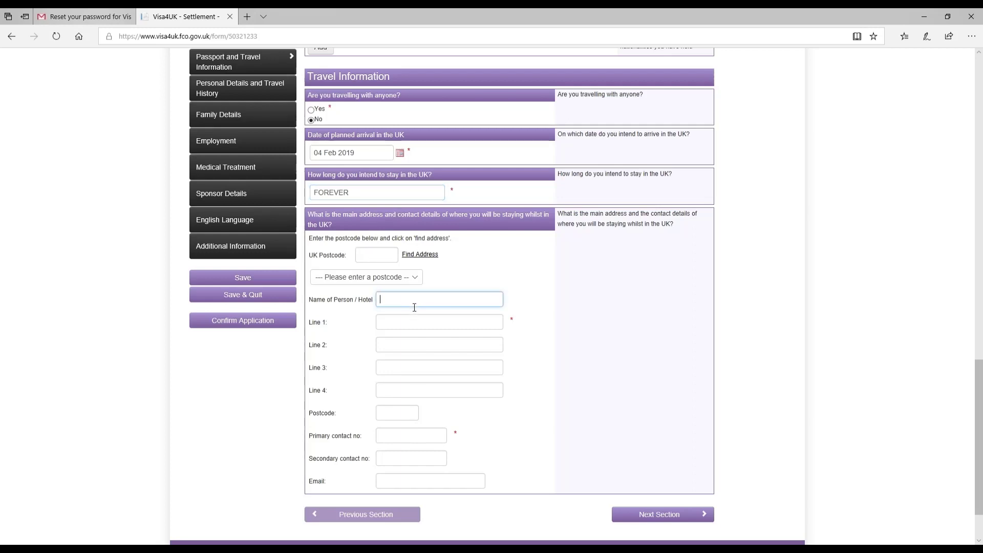
{"action": "type", "text": "SPONSORNAME"}
{"action": "key", "text": "Tab"}
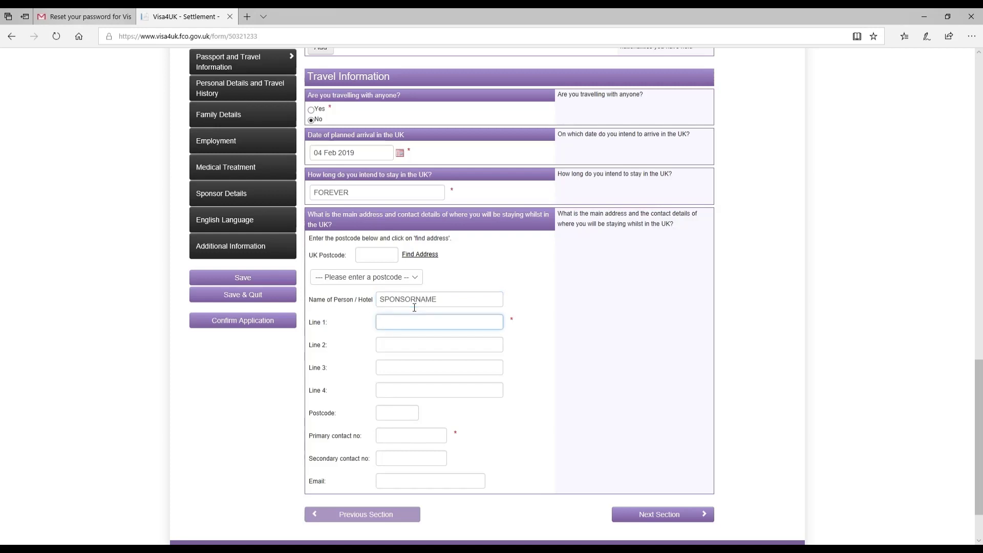
{"action": "type", "text": "SPONSOR ADDRESS"}
{"action": "key", "text": "Tab"}
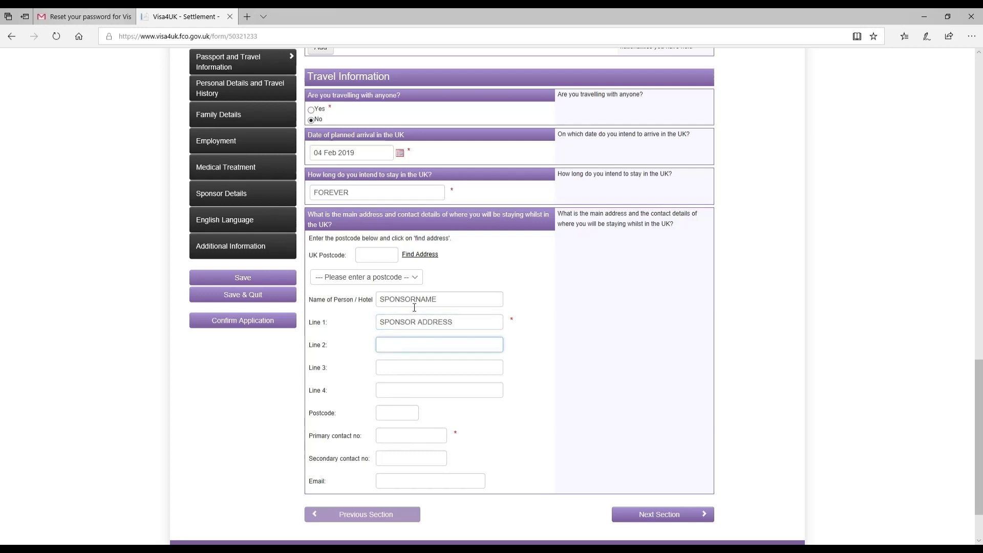
{"action": "type", "text": "SPONSOR COUNTY"}
{"action": "key", "text": "Tab"}
{"action": "key", "text": "Tab"}
{"action": "key", "text": "Tab"}
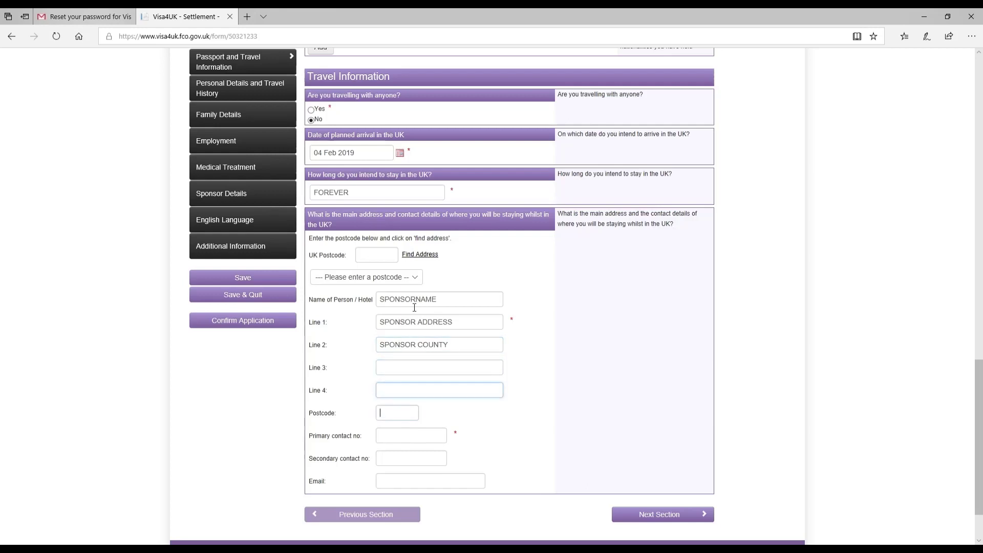
{"action": "type", "text": "SPONSOR PC"}
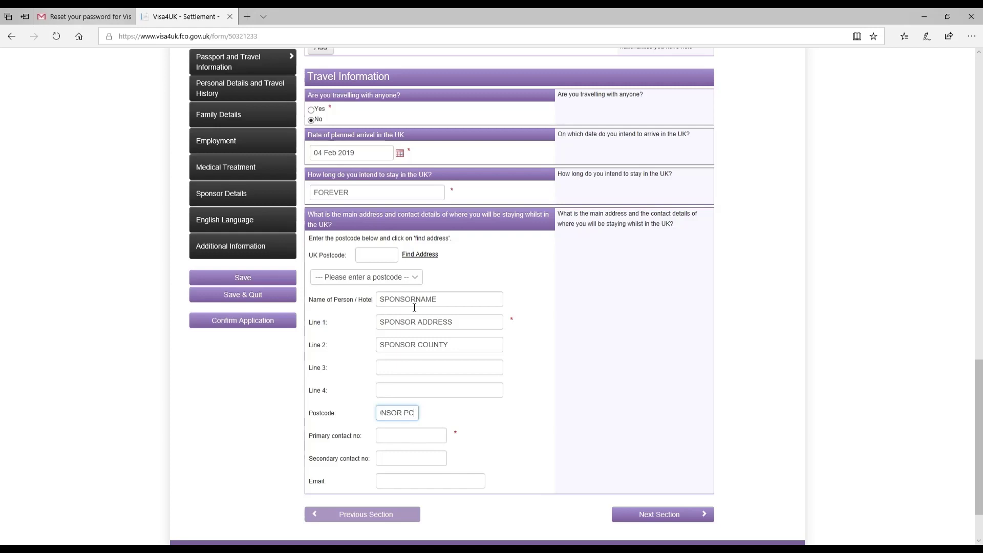
Fill in the sponsor's primary and secondary contact numbers and e-mail address.
{"action": "key", "text": "Tab"}
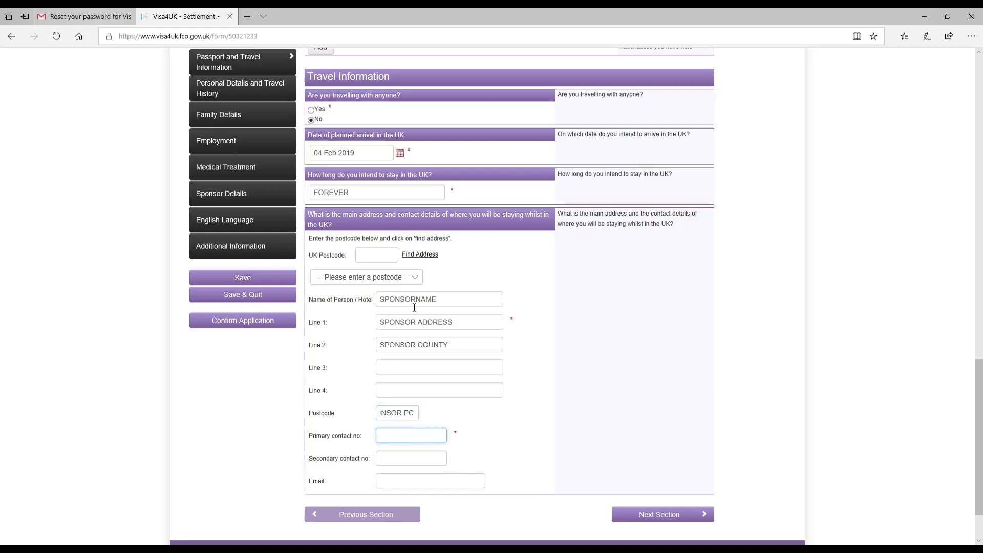
{"action": "type", "text": "0111"}
{"action": "key", "text": "Tab"}
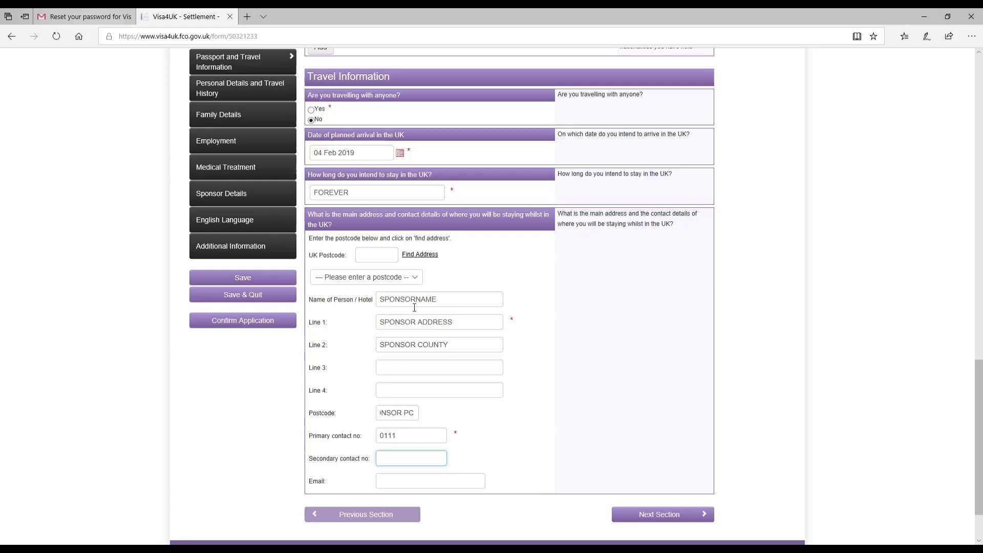
{"action": "type", "text": "11XXX"}
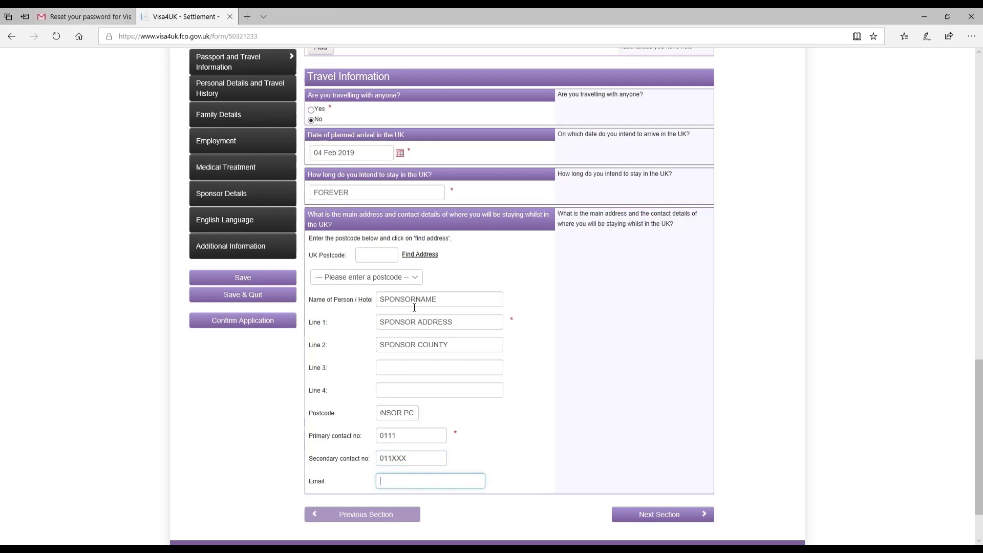
{"action": "type", "text": "ABC"}
{"action": "key", "text": "BackSpace"}
{"action": "key", "text": "BackSpace"}
{"action": "key", "text": "BackSpace"}
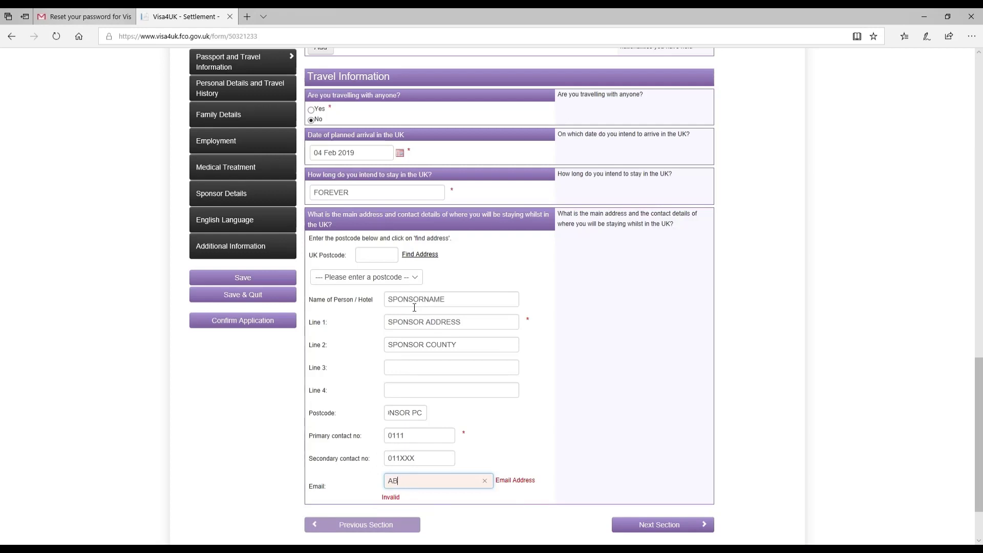
{"action": "type", "text": "SPONSOR@GMAIL.COM"}
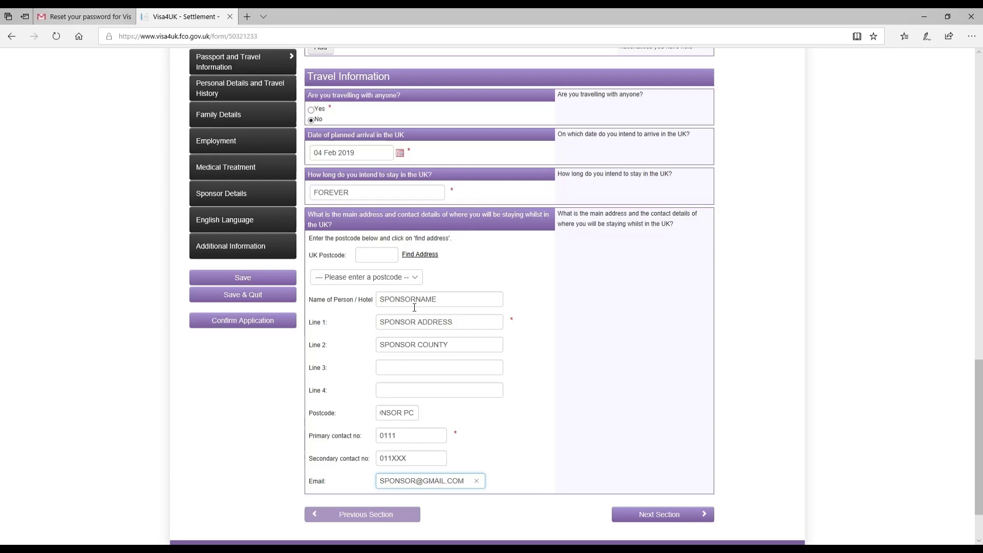
Go to Personal Details and enter the applicant's address line with country PAKISTAN.
{"action": "left_click", "coordinate": [642, 515]}
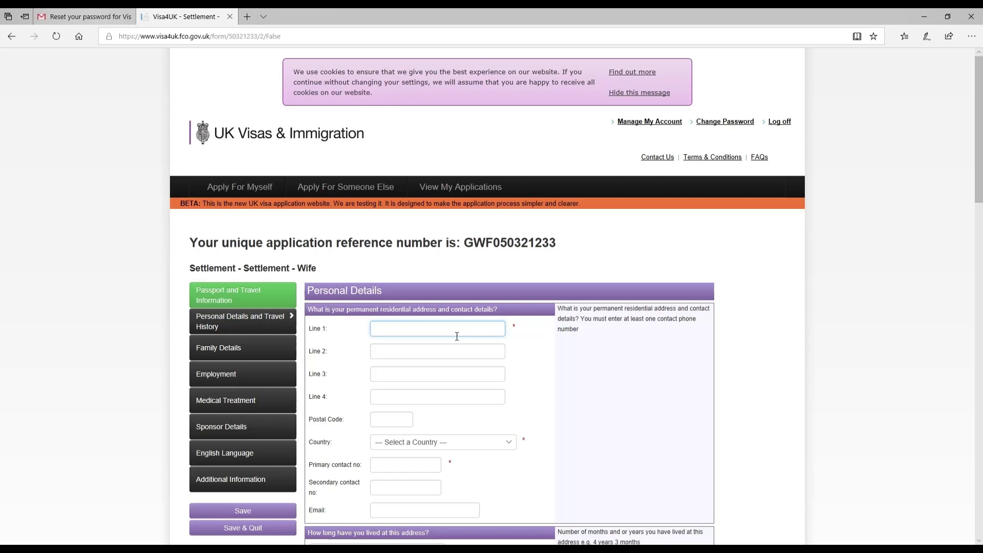
{"action": "type", "text": "CANT ADDRESS"}
{"action": "key", "text": "Tab"}
{"action": "key", "text": "Tab"}
{"action": "key", "text": "Tab"}
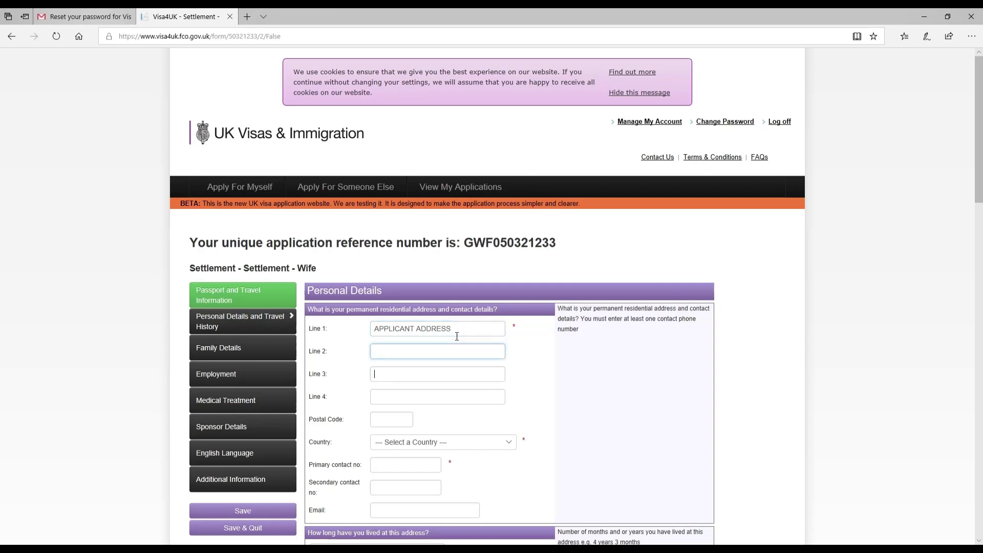
{"action": "key", "text": "Tab"}
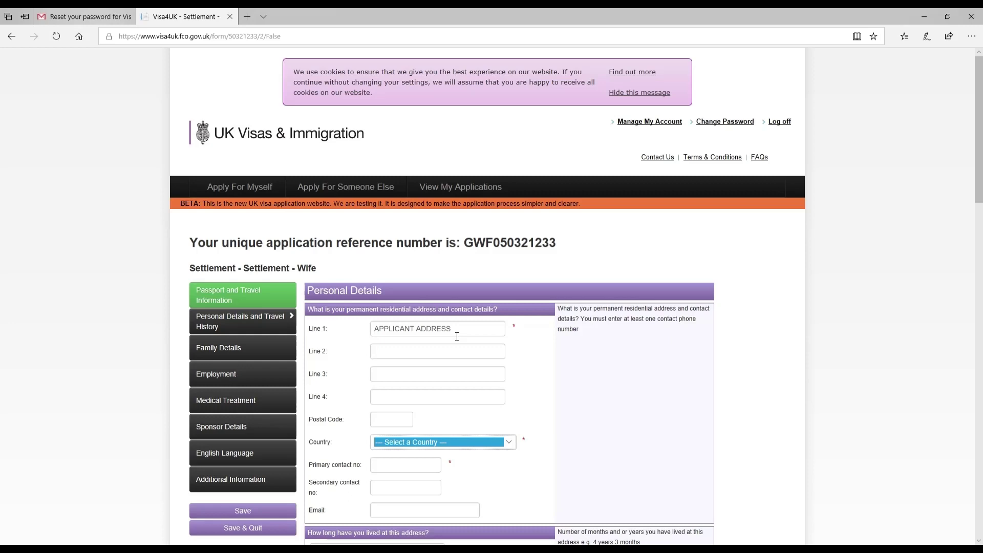
{"action": "key", "text": "p"}
{"action": "key", "text": "Tab"}
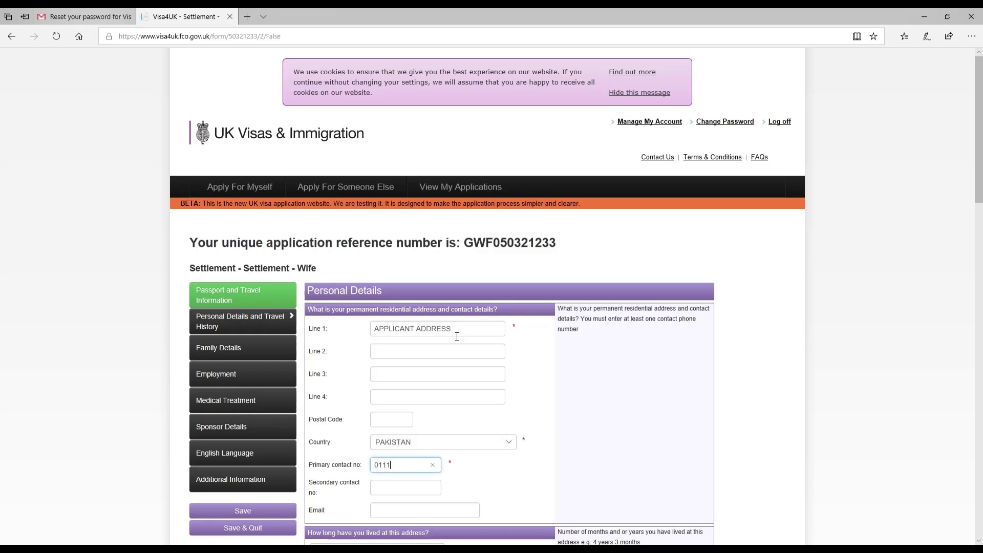
{"action": "key", "text": "Tab"}
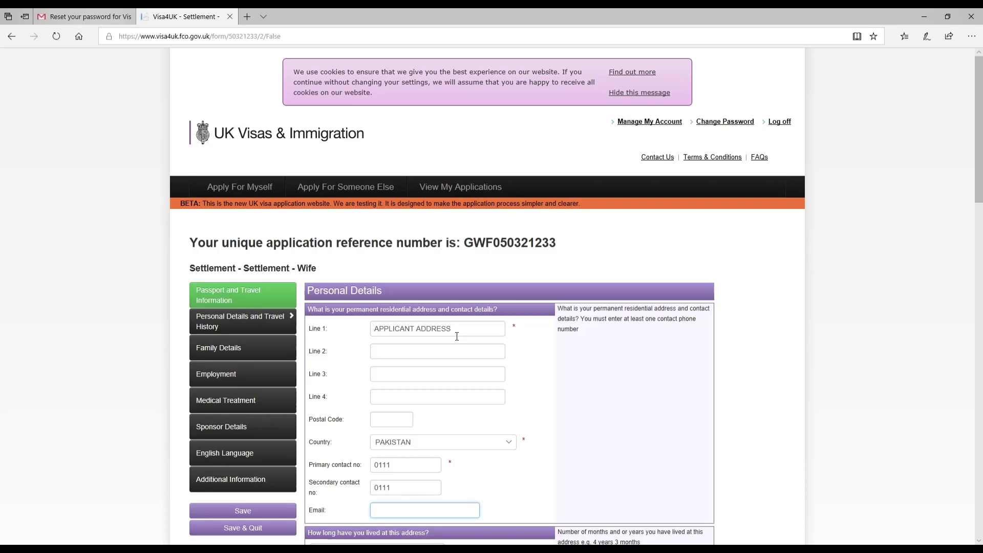
Enter the applicant's e-mail address and 3 YEARS as time lived at the address.
{"action": "type", "text": "PPLIOC"}
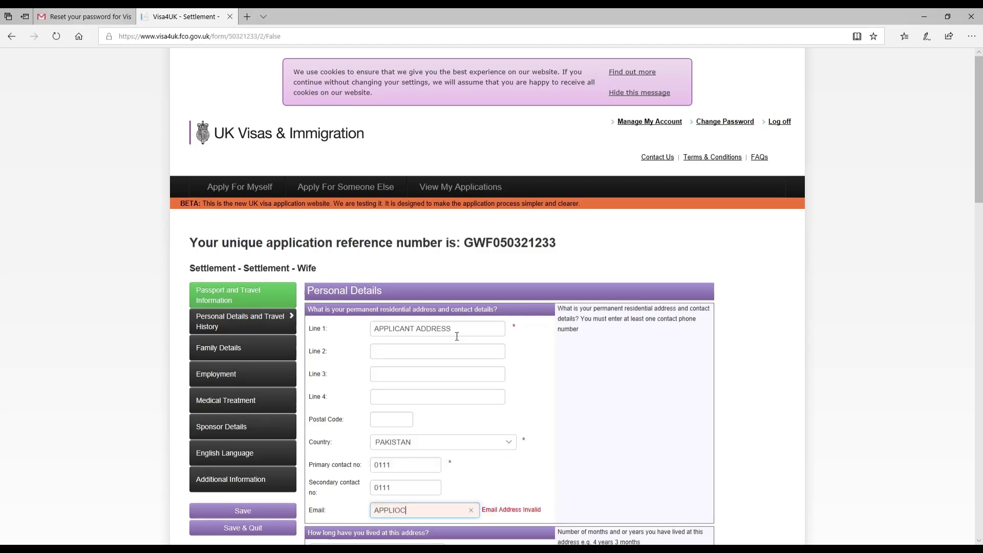
{"action": "key", "text": "BackSpace"}
{"action": "key", "text": "BackSpace"}
{"action": "type", "text": "CANT"}
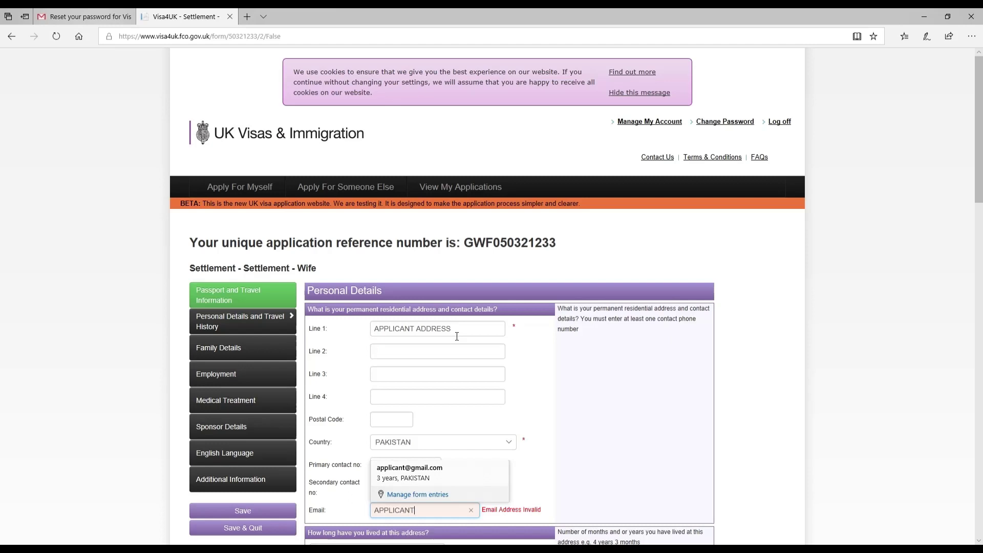
{"action": "type", "text": "GMAIL"}
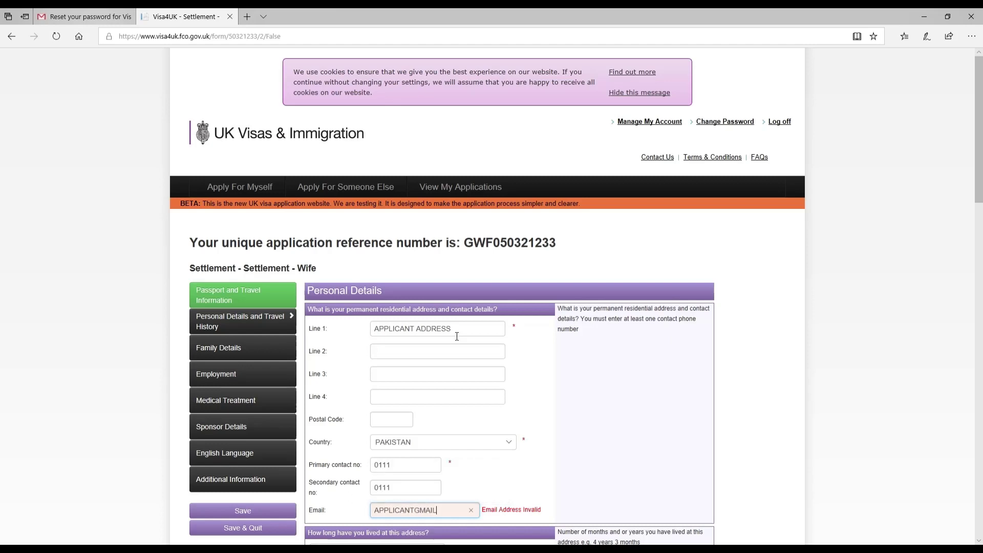
{"action": "type", "text": ".COM"}
{"action": "key", "text": "Down"}
{"action": "key", "text": "Tab"}
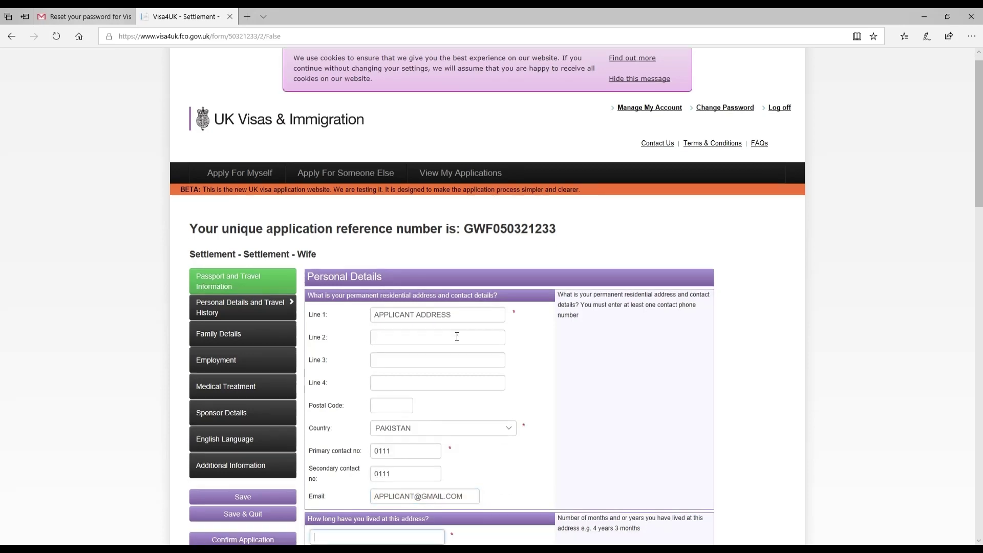
{"action": "scroll", "coordinate": [457, 336], "scroll_direction": "down", "scroll_amount": 6}
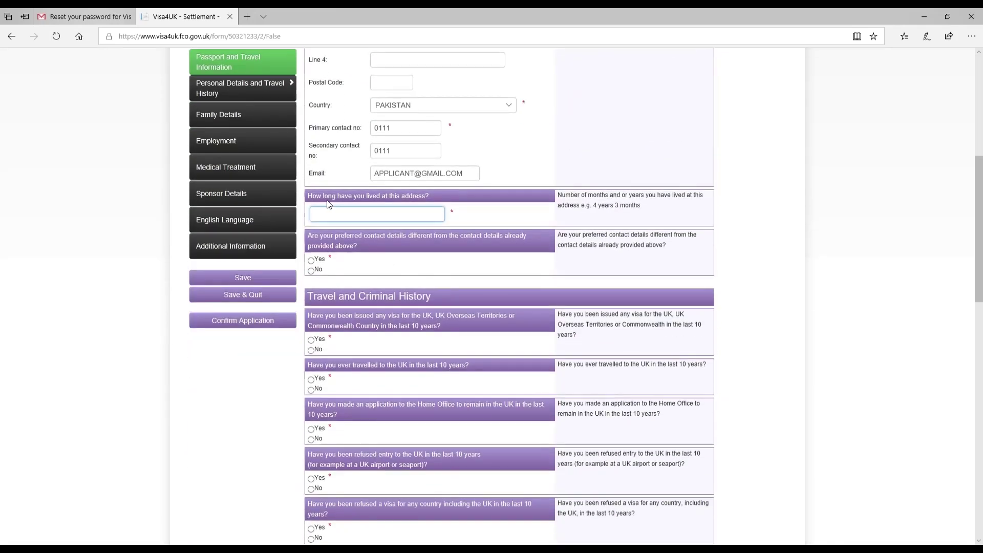
{"action": "type", "text": "3 YEARS"}
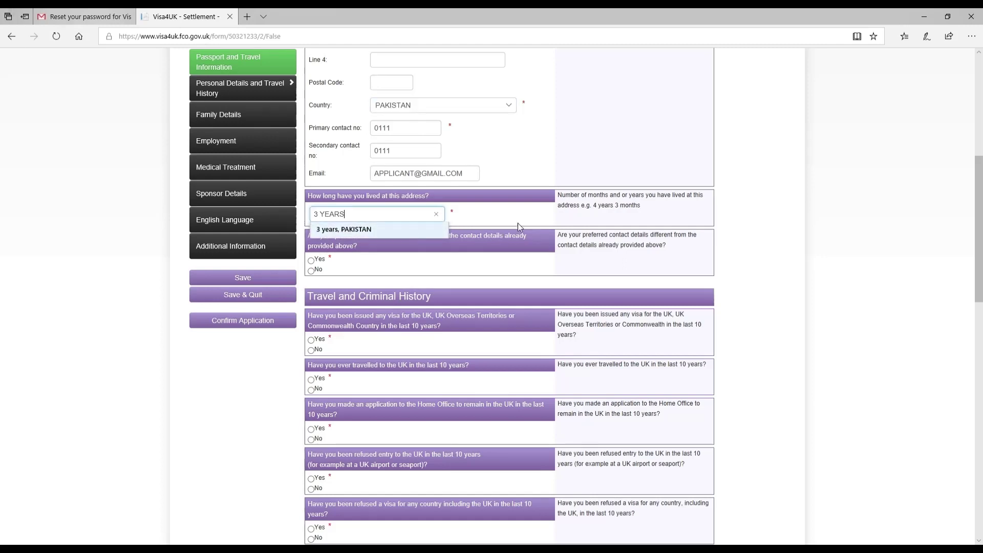
{"action": "left_click", "coordinate": [499, 213]}
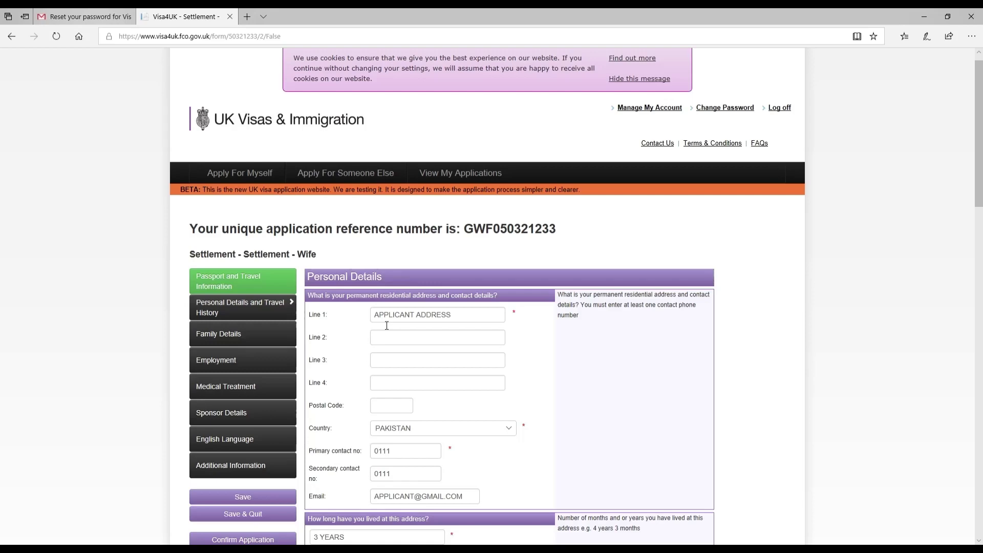
{"action": "scroll", "coordinate": [387, 326], "scroll_direction": "down", "scroll_amount": 6}
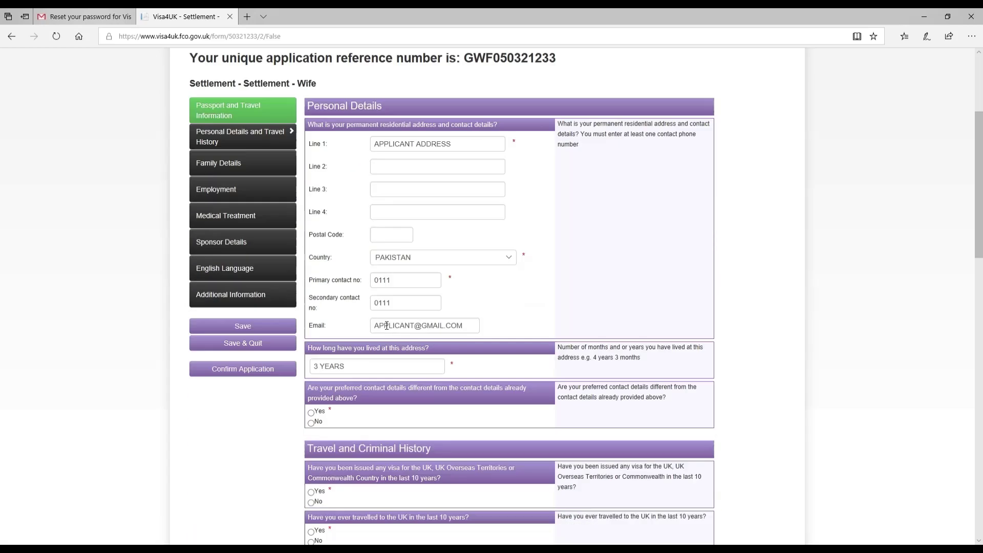
{"action": "scroll", "coordinate": [389, 324], "scroll_direction": "up", "scroll_amount": 6}
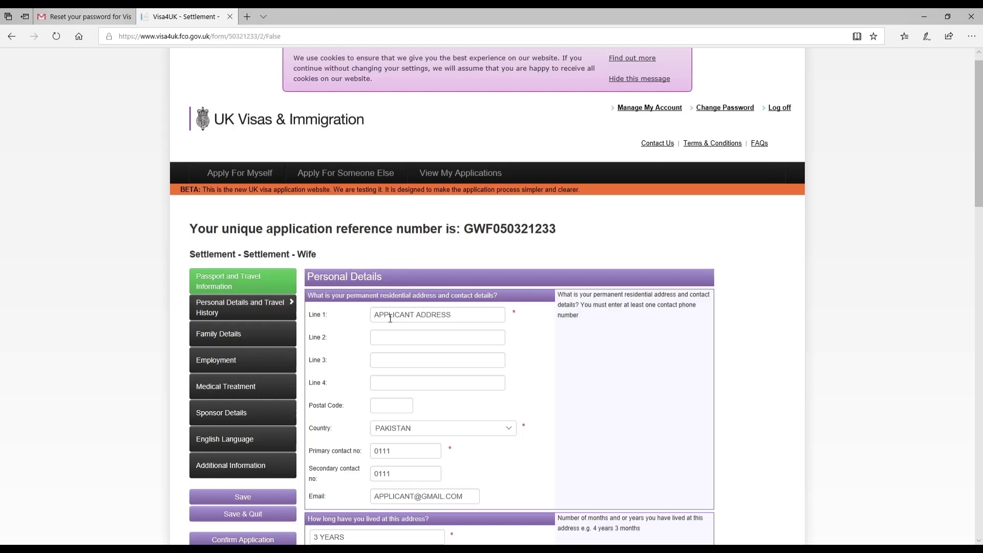
{"action": "scroll", "coordinate": [394, 324], "scroll_direction": "down", "scroll_amount": 6}
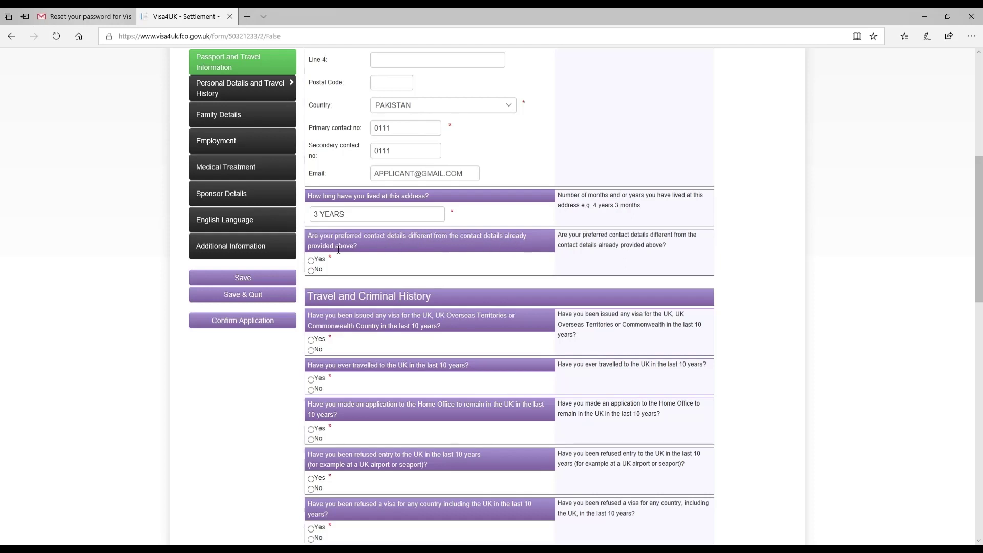
Answer Yes to different preferred contact details and enter the applicant's address with country PAKISTAN.
{"action": "left_click", "coordinate": [312, 260]}
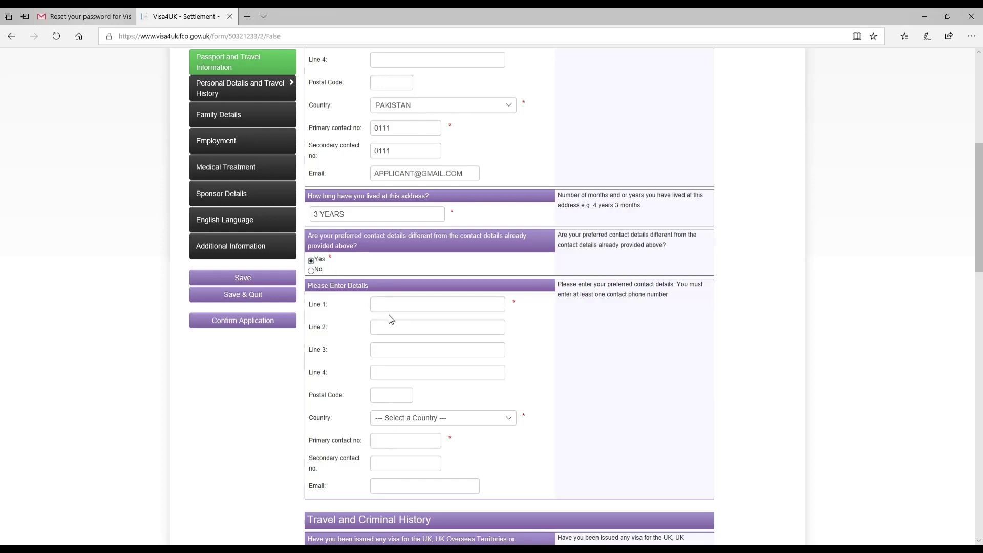
{"action": "left_click", "coordinate": [408, 310]}
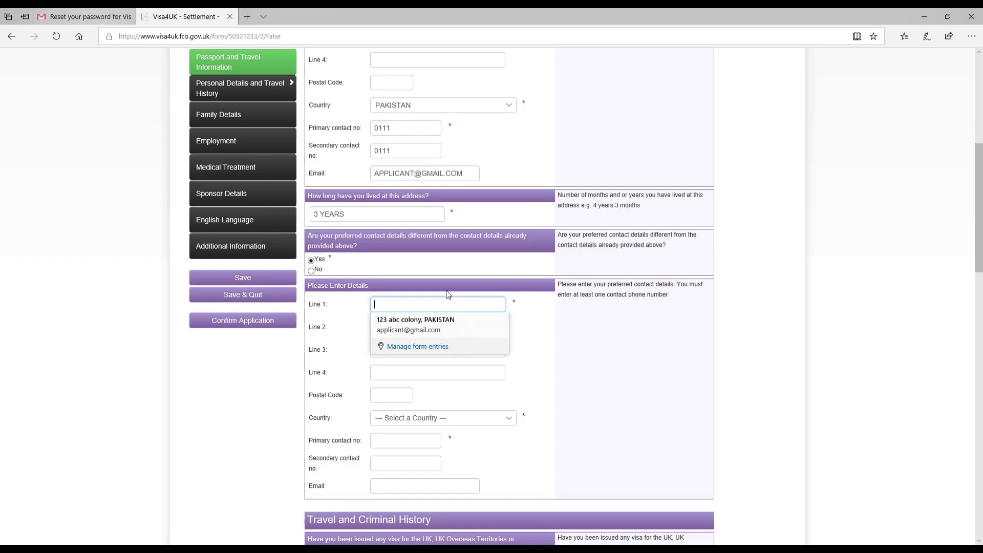
{"action": "type", "text": "MY"}
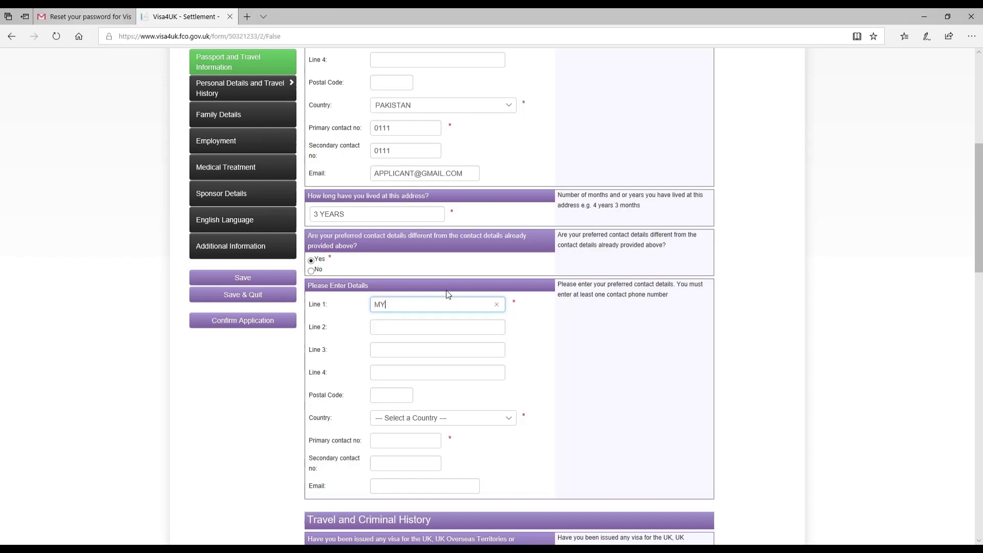
{"action": "key", "text": "BackSpace"}
{"action": "key", "text": "BackSpace"}
{"action": "type", "text": "APPLICANT ADDRESS"}
{"action": "key", "text": "Tab"}
{"action": "key", "text": "Tab"}
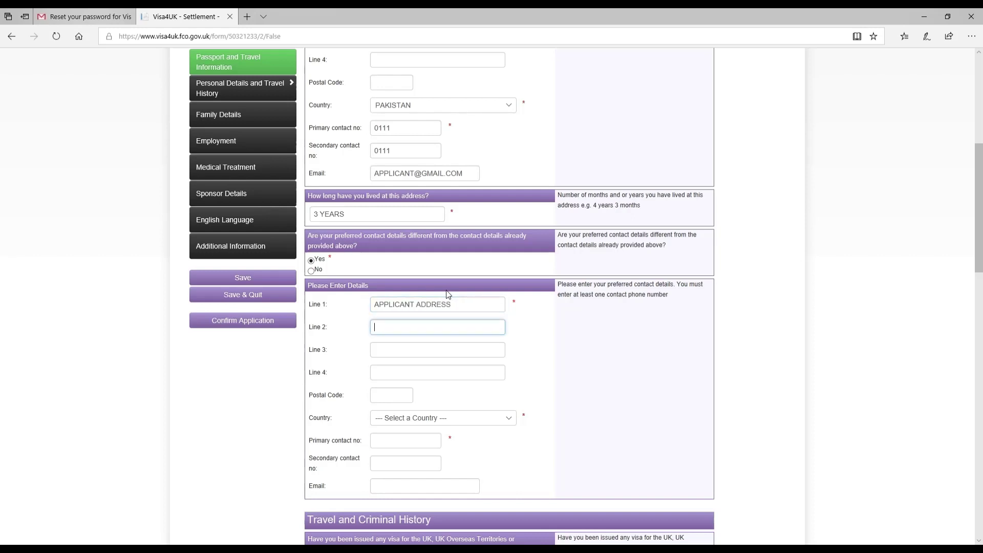
{"action": "key", "text": "Tab"}
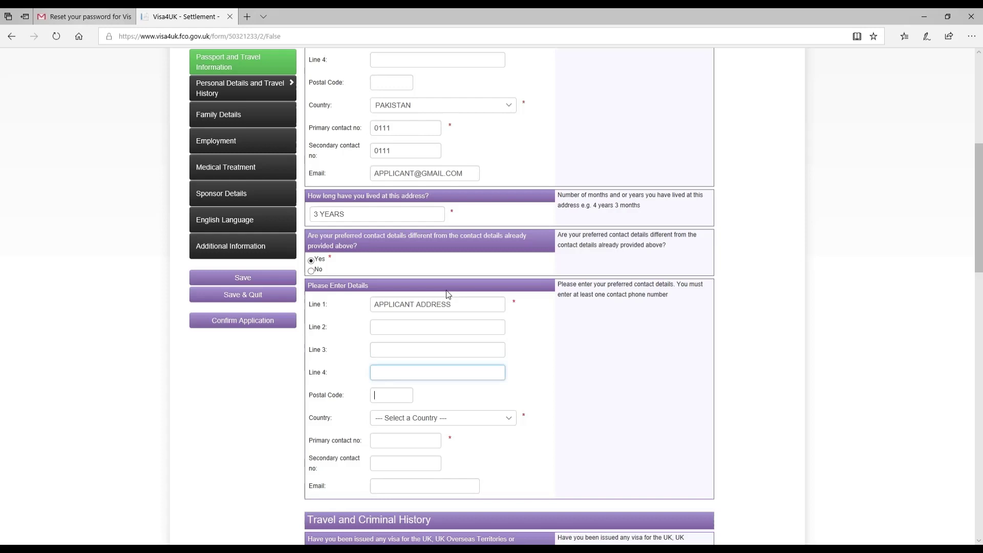
{"action": "key", "text": "Tab"}
{"action": "key", "text": "Tab"}
{"action": "key", "text": "p"}
Fill in the preferred primary and secondary contact numbers and the applicant's e-mail address.
{"action": "key", "text": "Tab"}
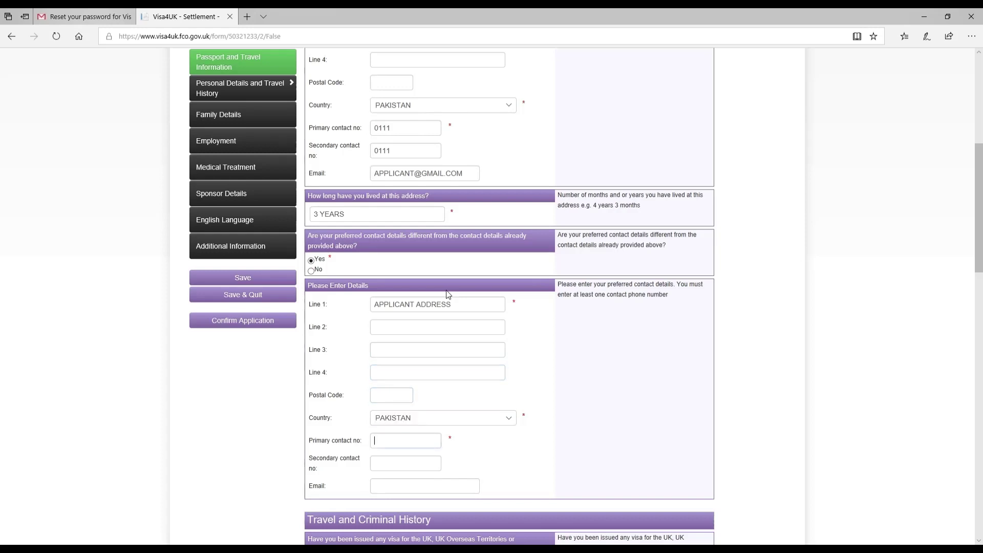
{"action": "type", "text": "0111"}
{"action": "key", "text": "Tab"}
{"action": "type", "text": "0111"}
{"action": "key", "text": "Tab"}
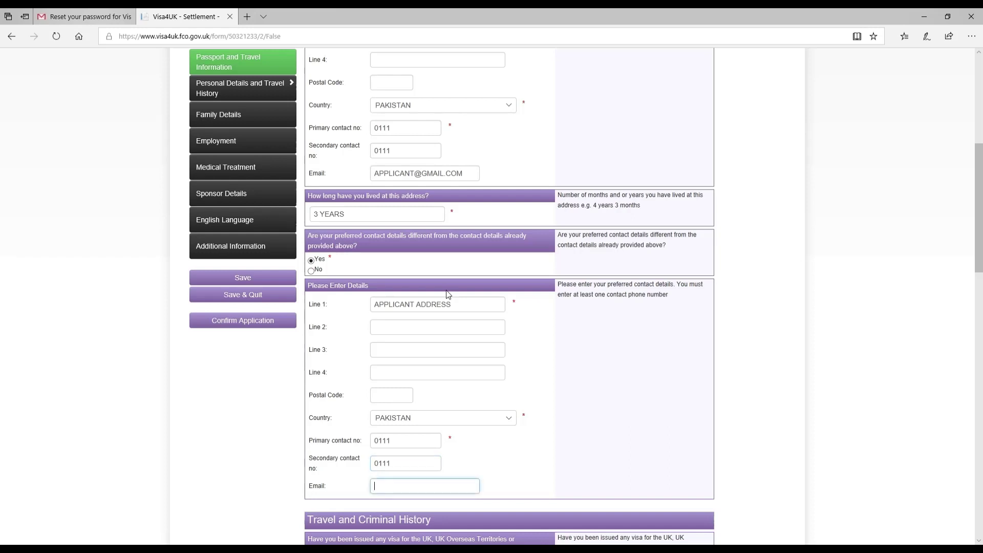
{"action": "type", "text": "APPLI"}
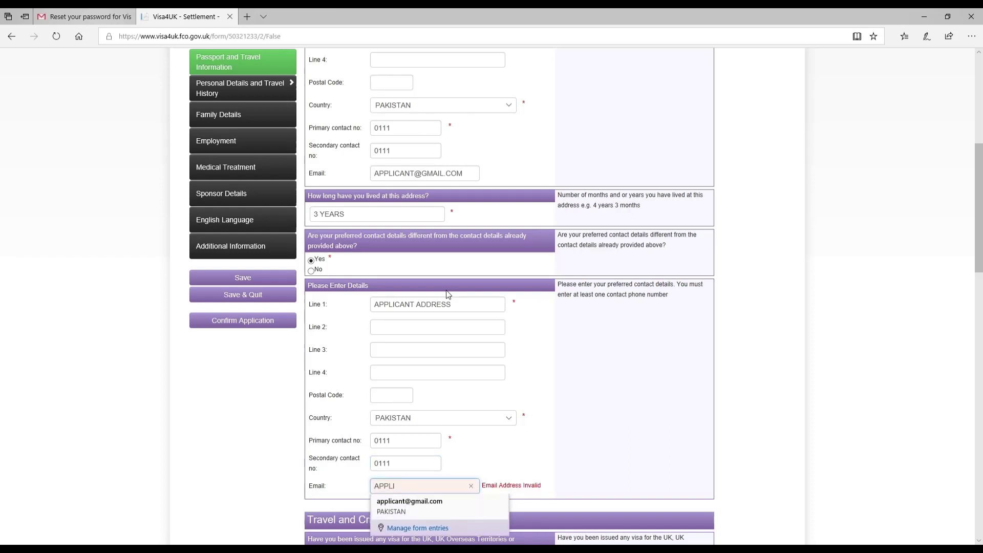
{"action": "key", "text": "Down"}
{"action": "key", "text": "Return"}
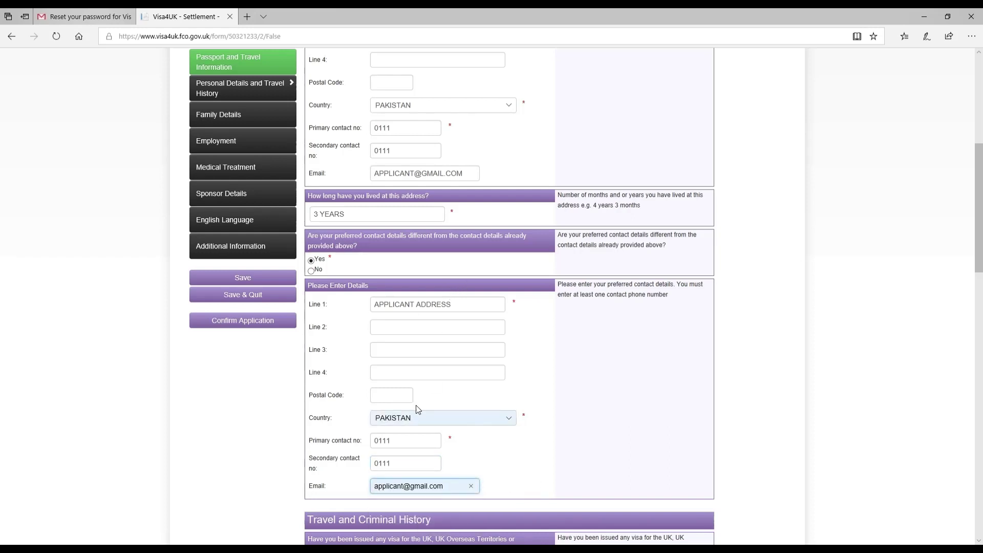
{"action": "key", "text": "ctrl+a"}
{"action": "type", "text": "APP"}
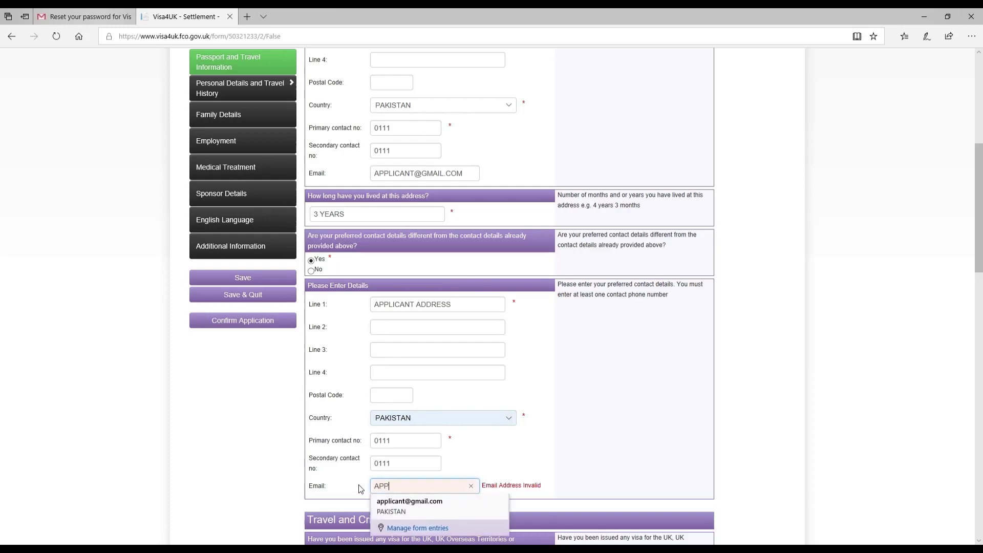
{"action": "type", "text": "LICANT@GMAIL.COM"}
Answer No to recent UK travel, refused entry, visa refusal, deportation, voluntary departure and exclusion order.
{"action": "scroll", "coordinate": [592, 535], "scroll_direction": "down", "scroll_amount": 6}
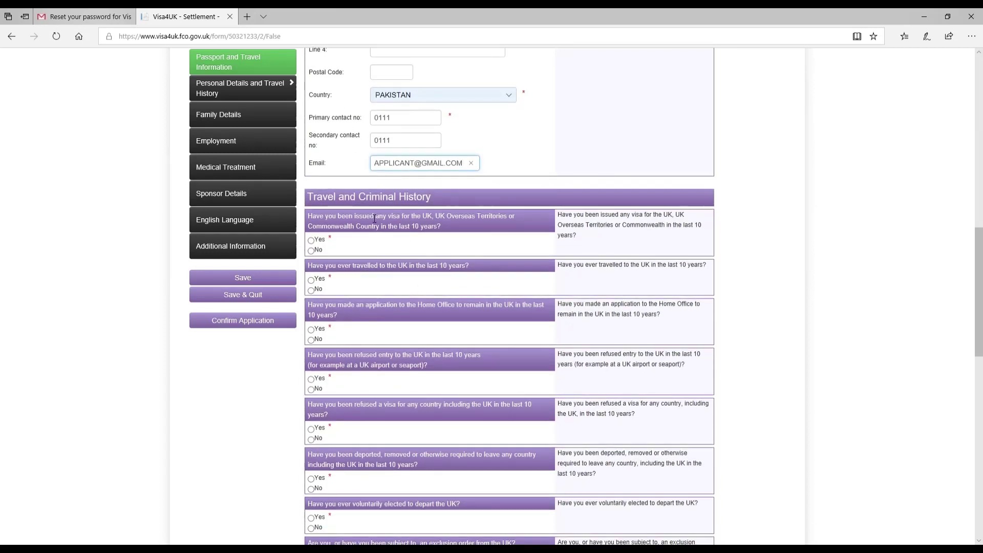
{"action": "left_click", "coordinate": [365, 206]}
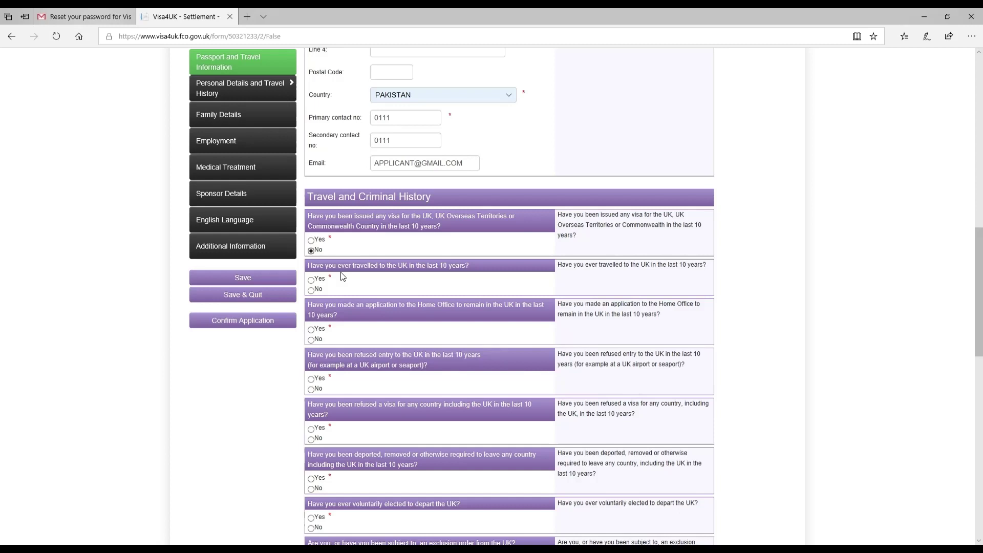
{"action": "left_click", "coordinate": [312, 290]}
{"action": "left_click", "coordinate": [311, 390]}
{"action": "left_click", "coordinate": [312, 439]}
{"action": "left_click", "coordinate": [314, 490]}
{"action": "left_click", "coordinate": [324, 531]}
{"action": "scroll", "coordinate": [351, 415], "scroll_direction": "down", "scroll_amount": 6}
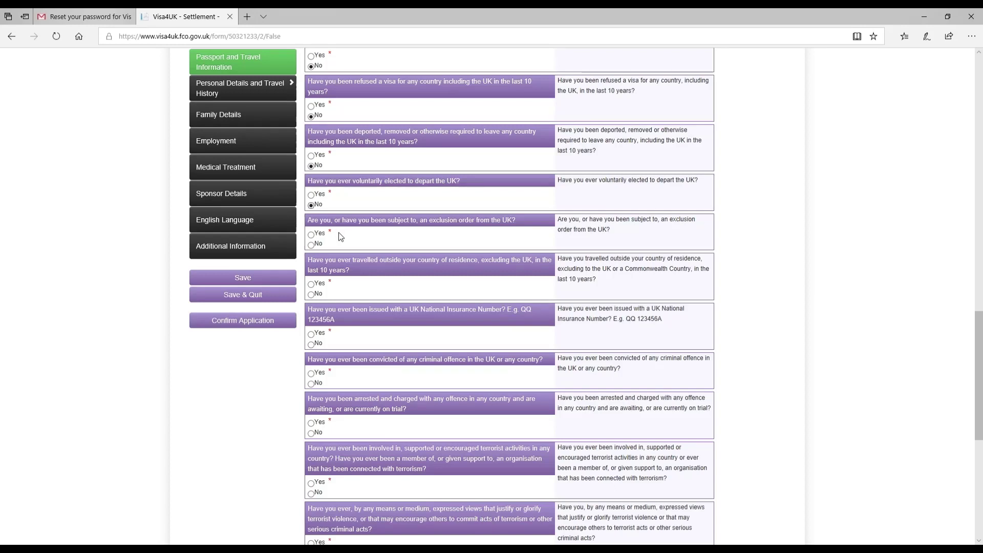
{"action": "left_click", "coordinate": [313, 246]}
Answer Yes to travel outside the country of residence and add a trip dated 01 Jul 2017.
{"action": "left_click", "coordinate": [318, 285]}
{"action": "left_click", "coordinate": [320, 351]}
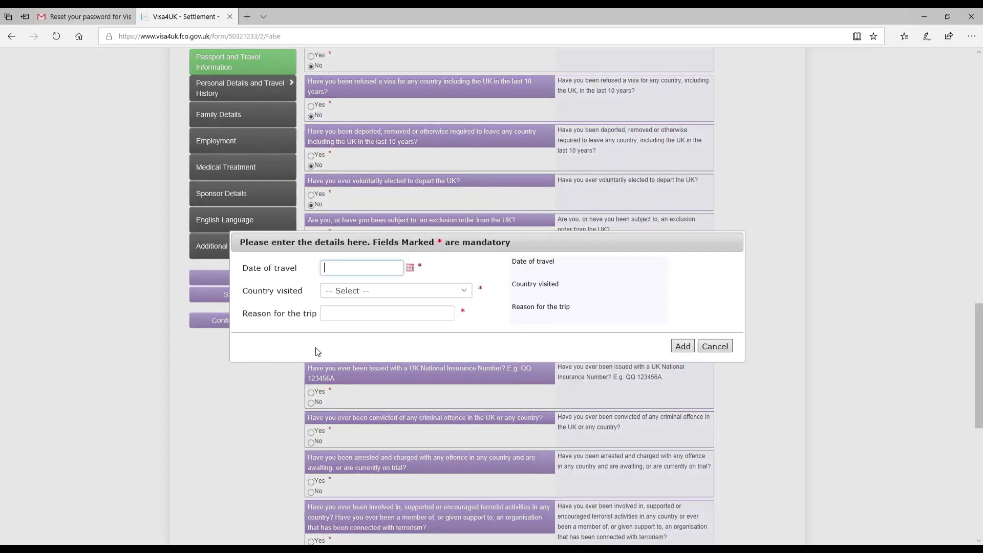
{"action": "left_click", "coordinate": [410, 266]}
{"action": "left_click", "coordinate": [364, 288]}
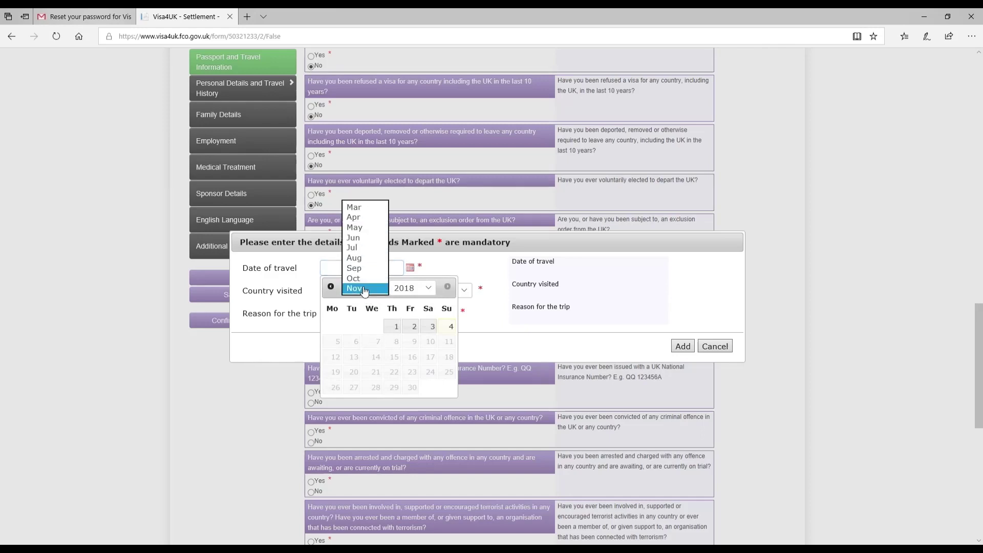
{"action": "left_click", "coordinate": [353, 248]}
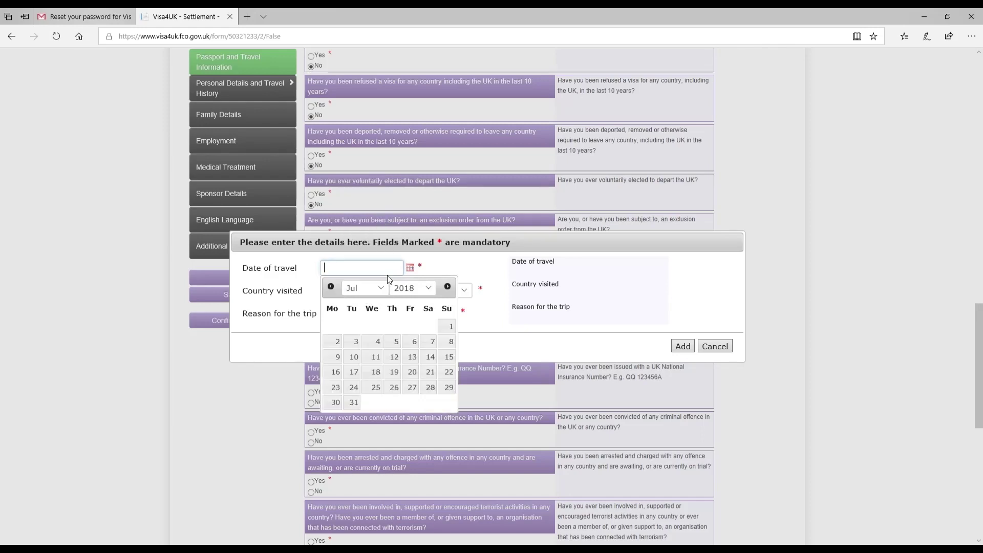
{"action": "left_click", "coordinate": [413, 290]}
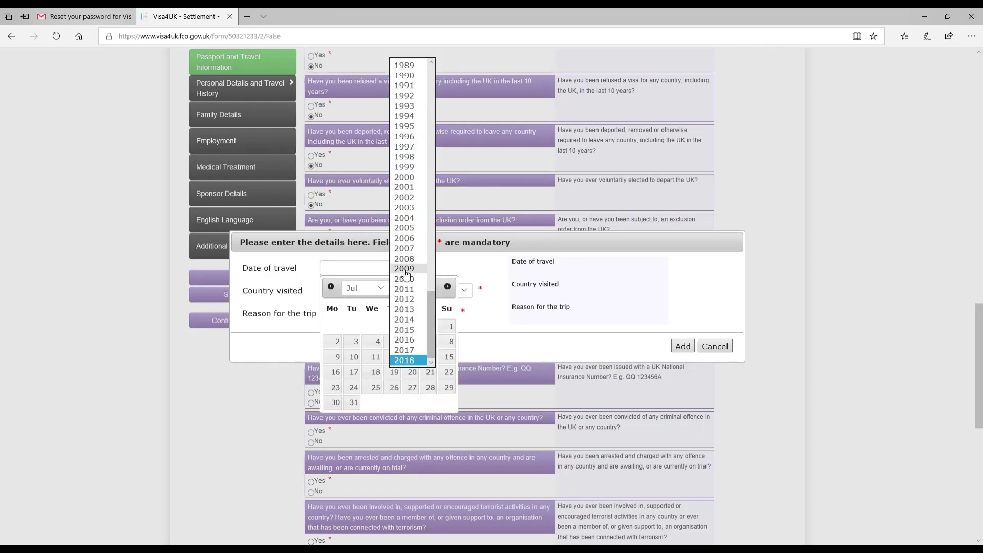
{"action": "left_click", "coordinate": [407, 350]}
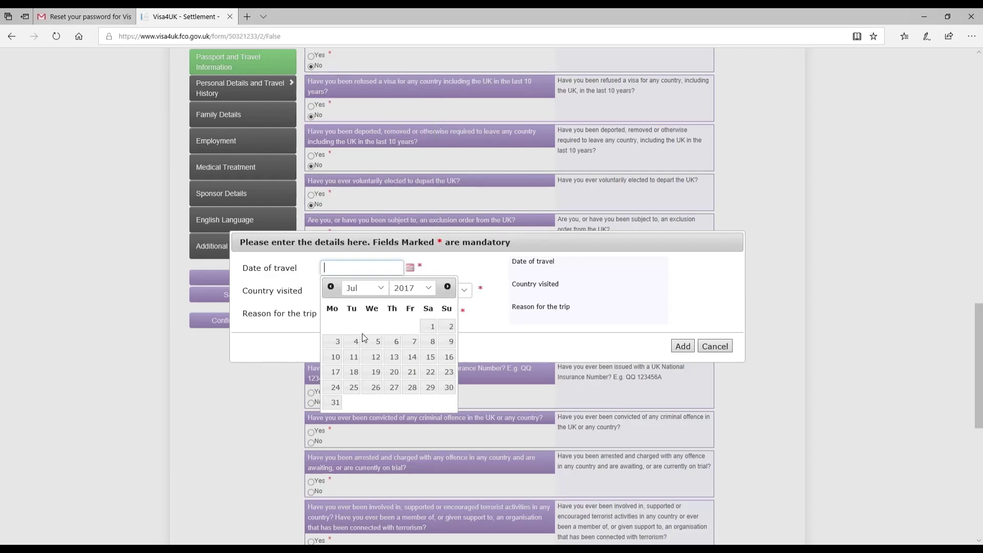
{"action": "left_click", "coordinate": [426, 328]}
Set the trip's country to UNITED STATES with reason SPRING BREAK and save it.
{"action": "left_click", "coordinate": [375, 291]}
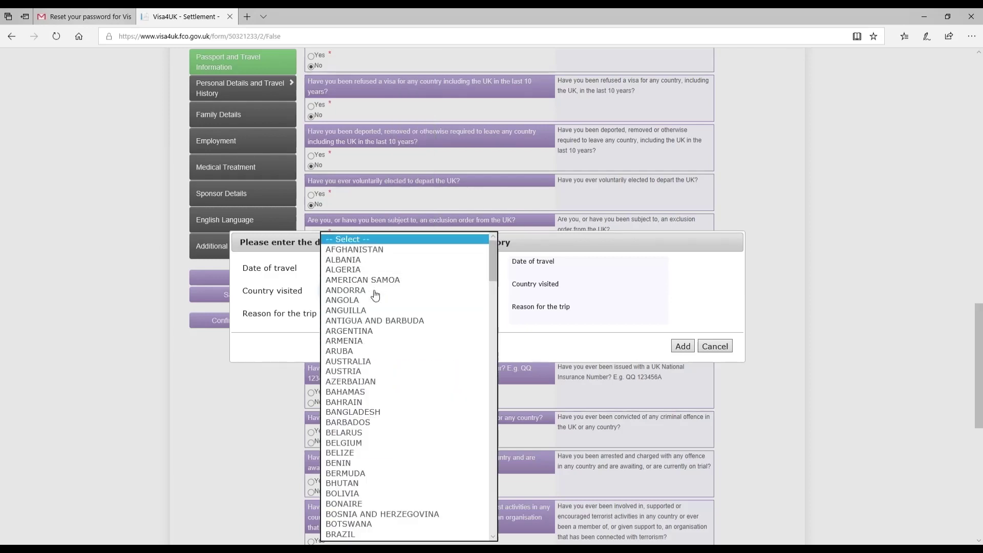
{"action": "key", "text": "u"}
{"action": "scroll", "coordinate": [375, 292], "scroll_direction": "down", "scroll_amount": 3}
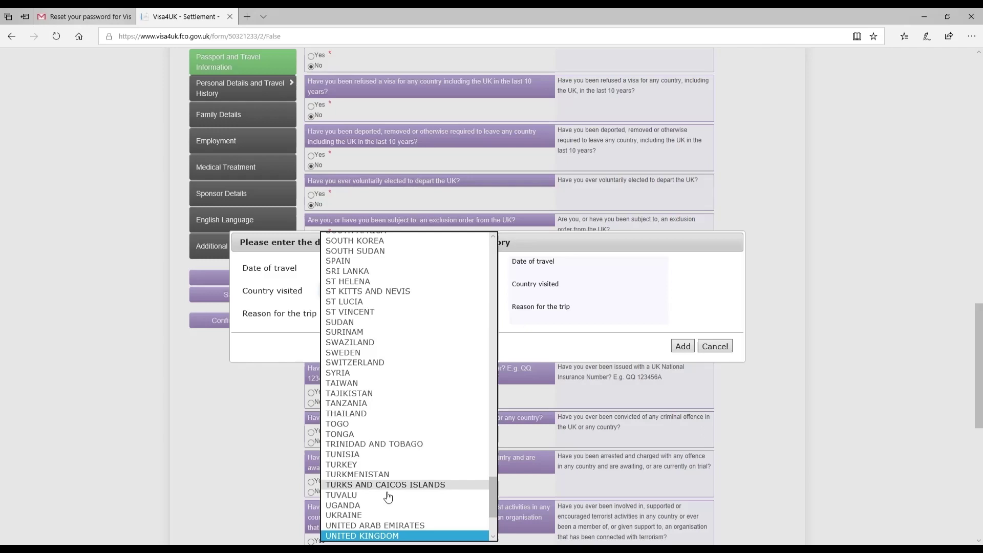
{"action": "left_click", "coordinate": [369, 525]}
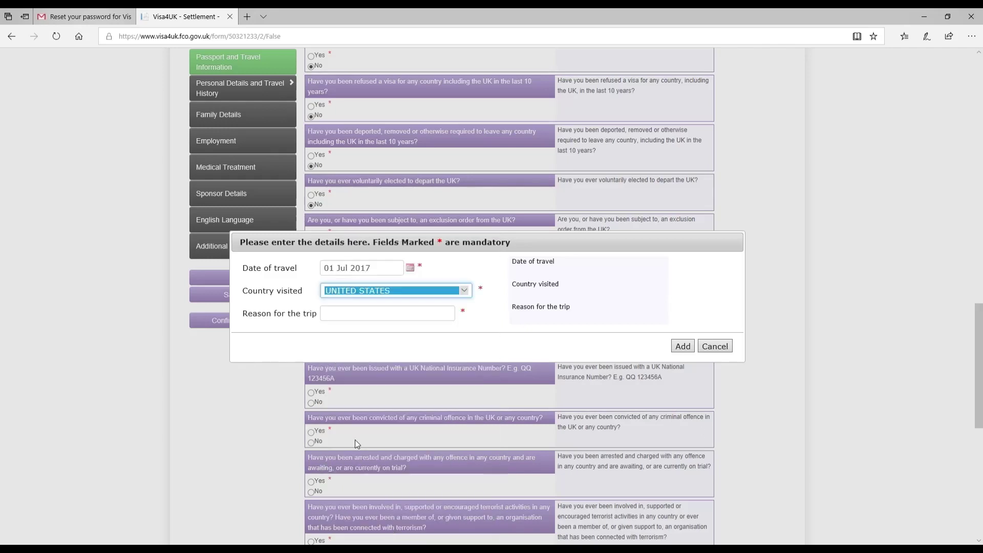
{"action": "left_click", "coordinate": [360, 314]}
{"action": "type", "text": "SP"}
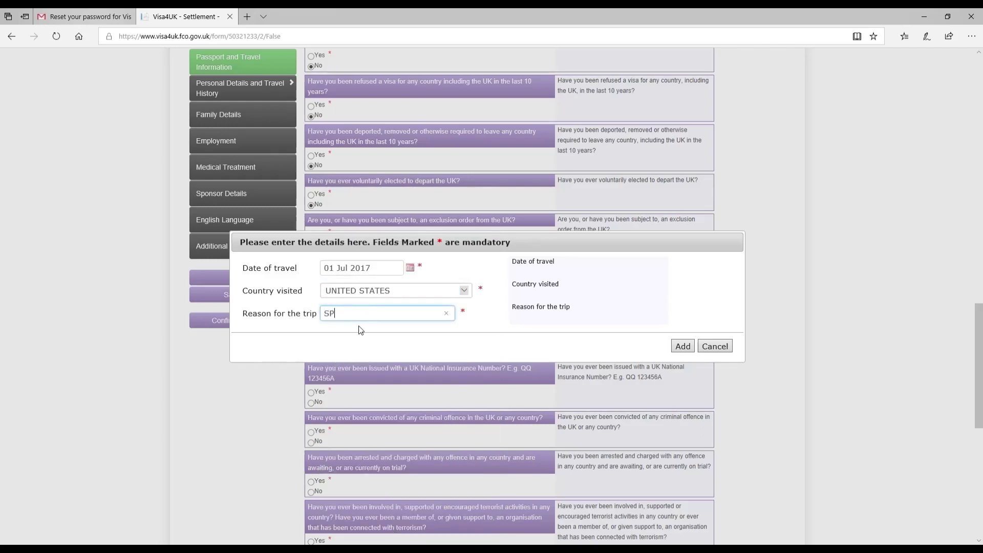
{"action": "type", "text": "RING BREAK"}
{"action": "left_click", "coordinate": [678, 353]}
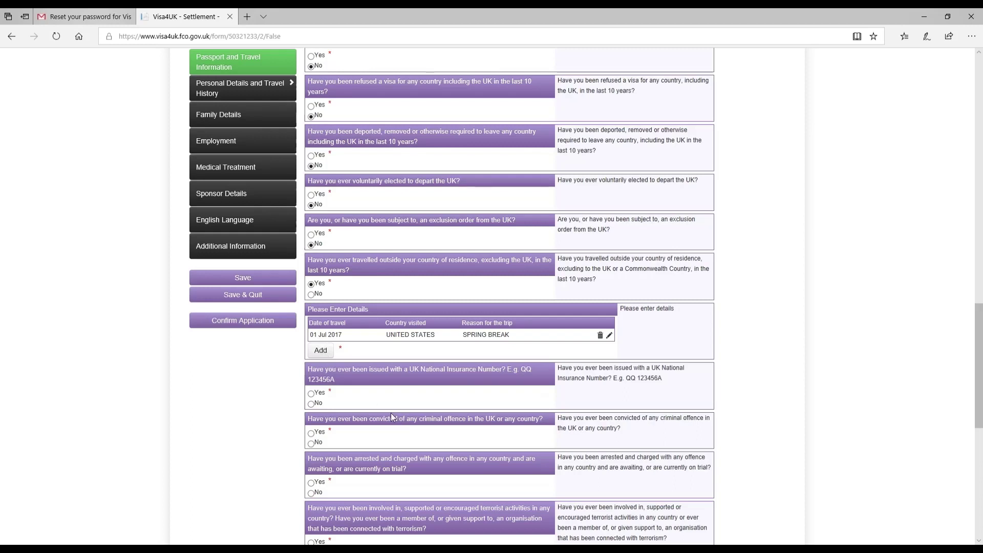
Answer No to National Insurance number, convictions, arrests, terrorism, extremism, war crimes and other barring activities.
{"action": "left_click", "coordinate": [313, 404]}
{"action": "left_click", "coordinate": [316, 444]}
{"action": "scroll", "coordinate": [396, 426], "scroll_direction": "down", "scroll_amount": 6}
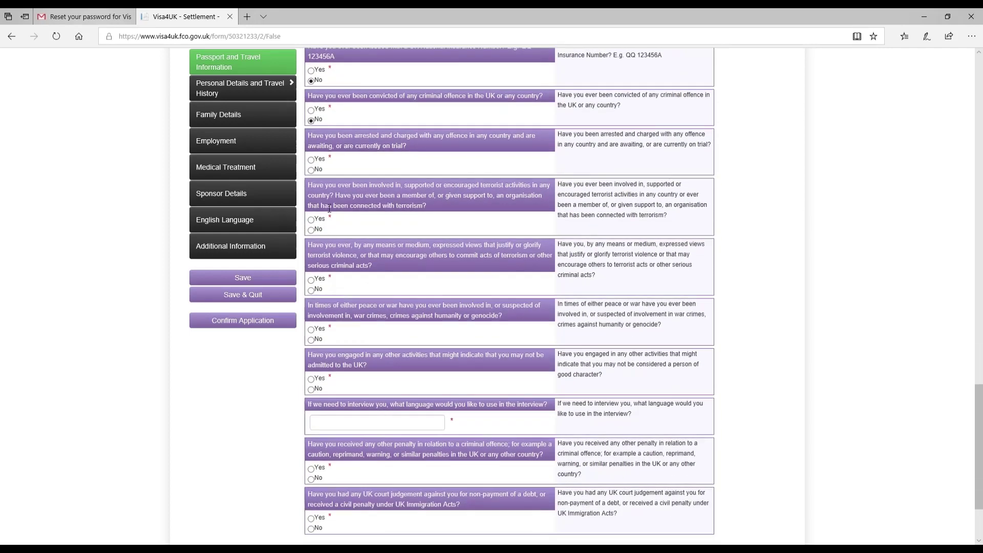
{"action": "left_click", "coordinate": [316, 171]}
{"action": "left_click", "coordinate": [313, 230]}
{"action": "left_click", "coordinate": [312, 290]}
{"action": "left_click", "coordinate": [313, 341]}
{"action": "left_click", "coordinate": [317, 391]}
Enter ENGLISH AND URDU as interview language and answer No to other penalties and UK court judgements.
{"action": "left_click", "coordinate": [331, 430]}
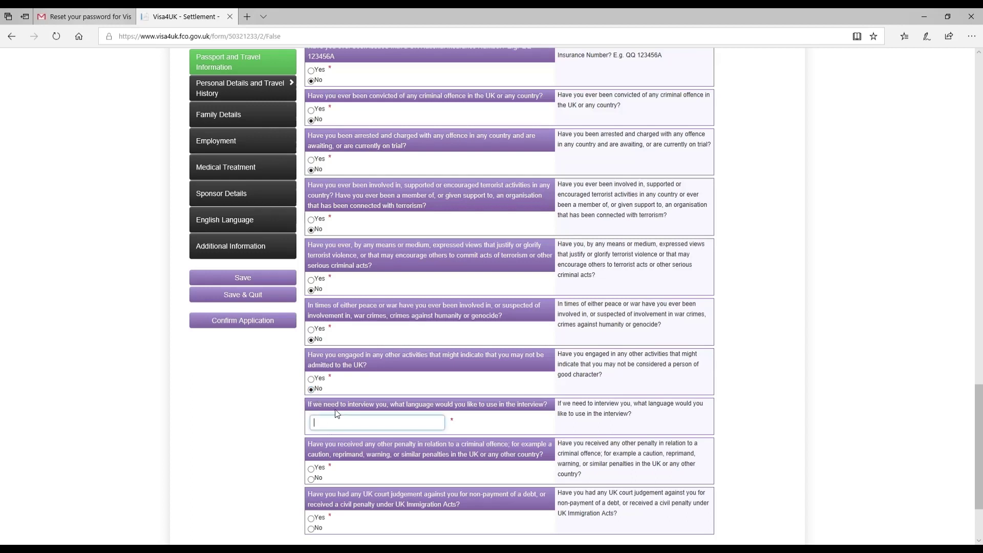
{"action": "type", "text": "ENGLISH AND URDU"}
{"action": "left_click", "coordinate": [313, 480]}
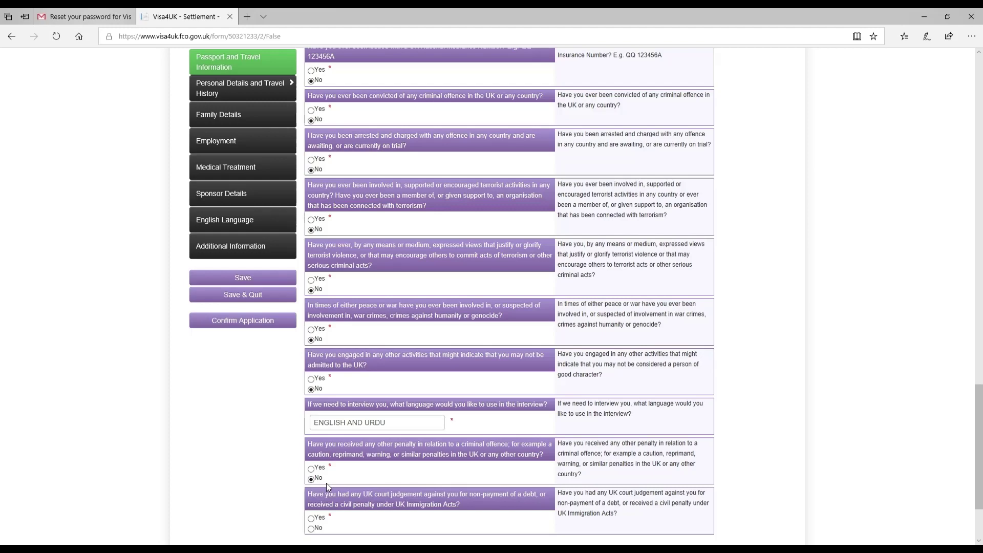
{"action": "scroll", "coordinate": [327, 484], "scroll_direction": "down", "scroll_amount": 3}
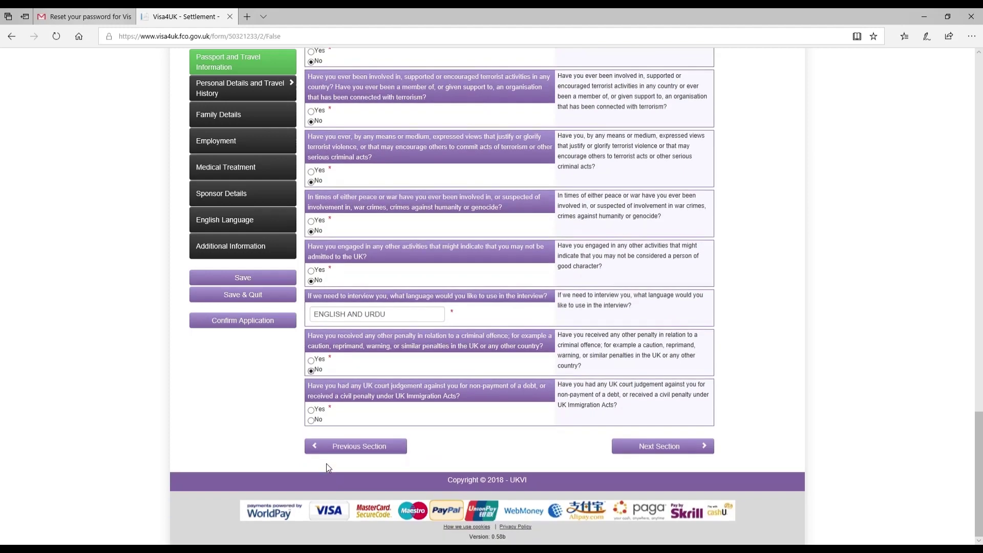
{"action": "left_click", "coordinate": [313, 422]}
Continue to the Family Details page and look over its Spouse, Father, Mother and Children sections.
{"action": "left_click", "coordinate": [649, 452]}
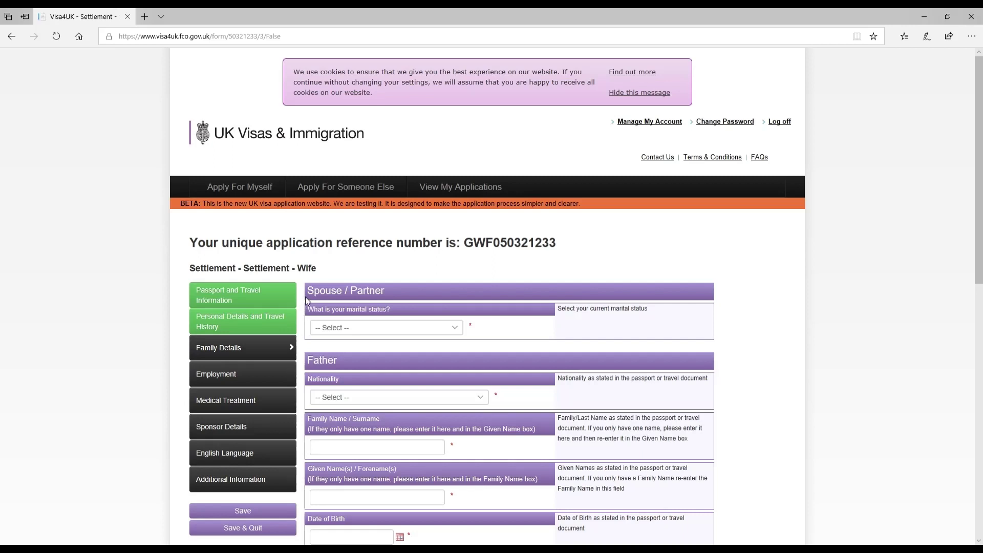
{"action": "left_click_drag", "start_coordinate": [309, 296], "coordinate": [364, 296]}
{"action": "left_click_drag", "start_coordinate": [356, 364], "coordinate": [307, 361]}
{"action": "scroll", "coordinate": [350, 491], "scroll_direction": "down", "scroll_amount": 4}
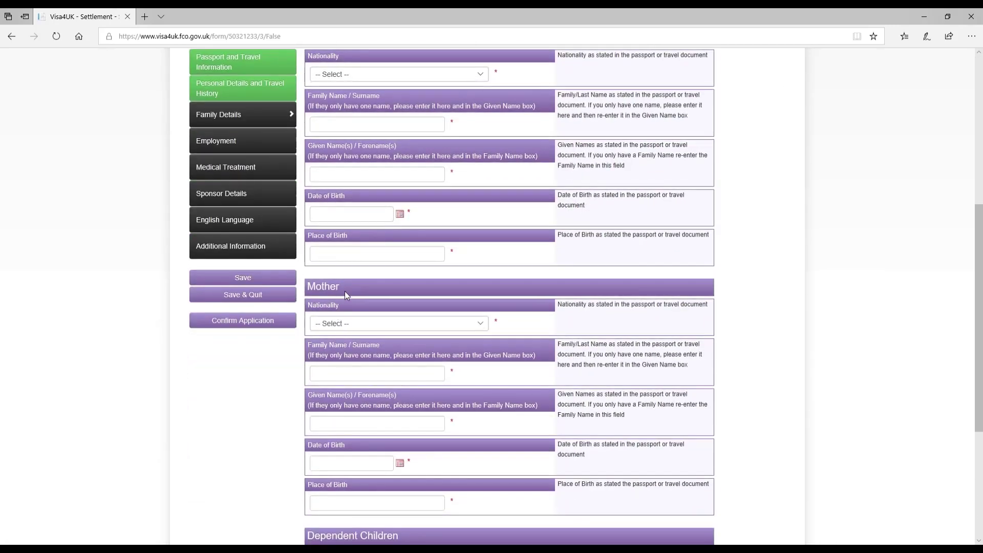
{"action": "double_click", "coordinate": [345, 291]}
{"action": "scroll", "coordinate": [389, 312], "scroll_direction": "up", "scroll_amount": 5}
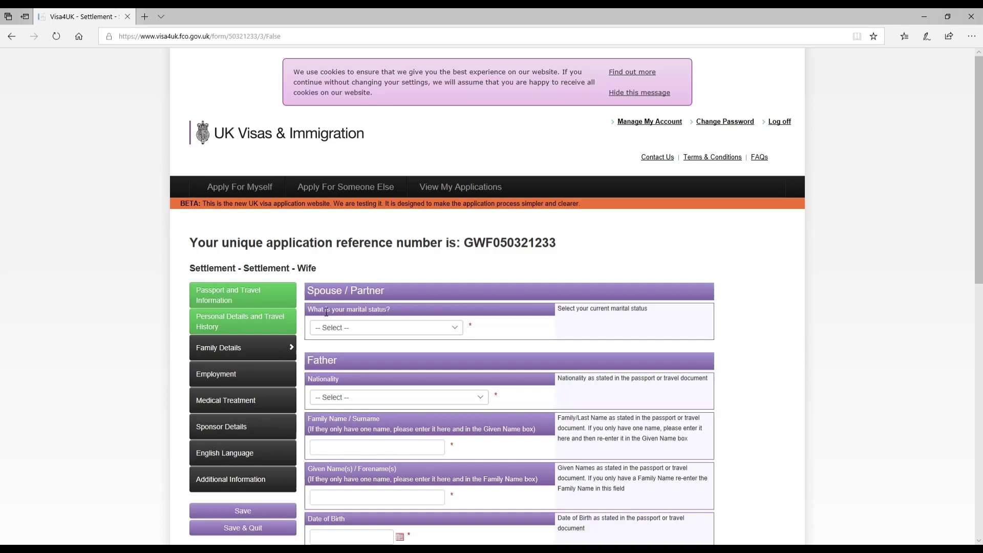
Set marital status to Married / Civil Partner, spouse not travelling, and enter the spouse's passport number.
{"action": "left_click", "coordinate": [338, 327]}
{"action": "left_click", "coordinate": [341, 343]}
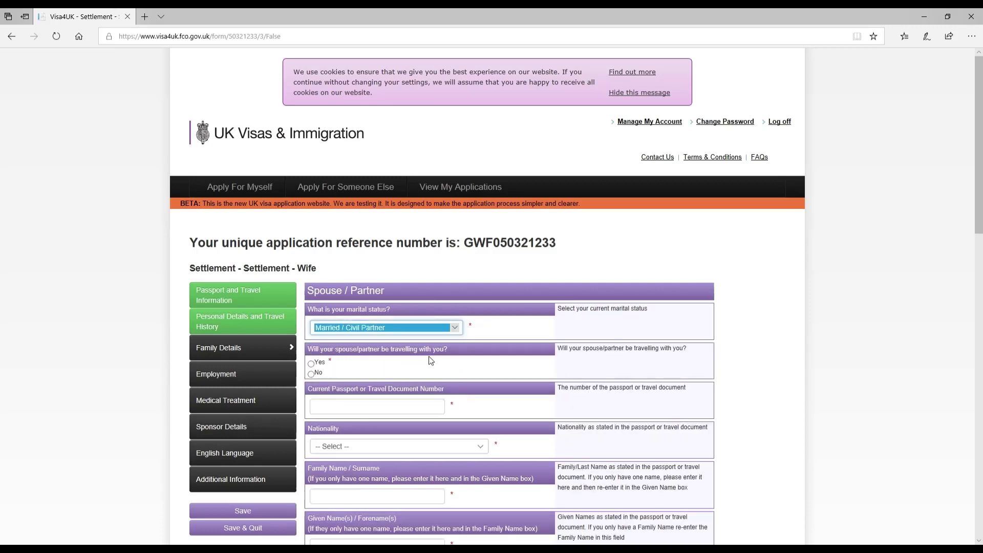
{"action": "left_click", "coordinate": [313, 375]}
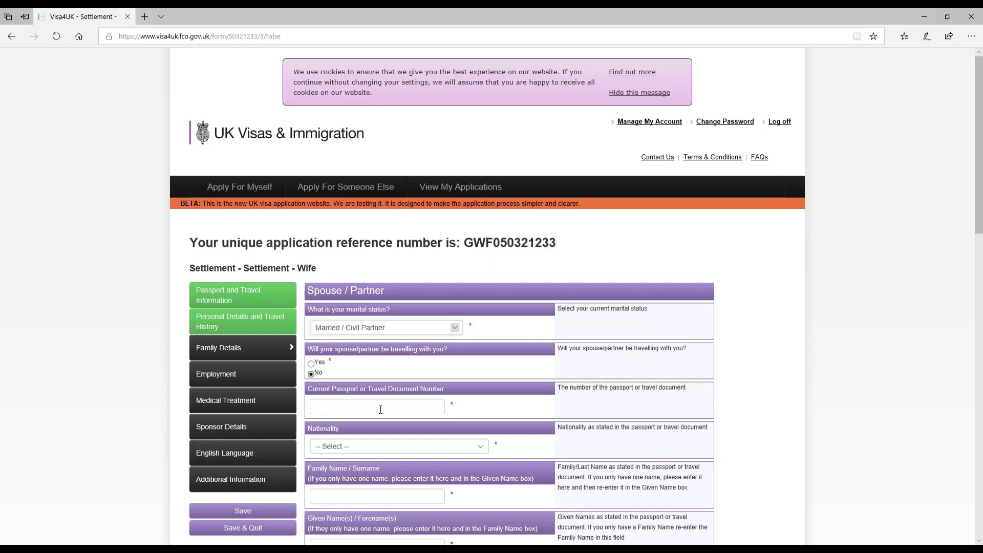
{"action": "left_click", "coordinate": [381, 409]}
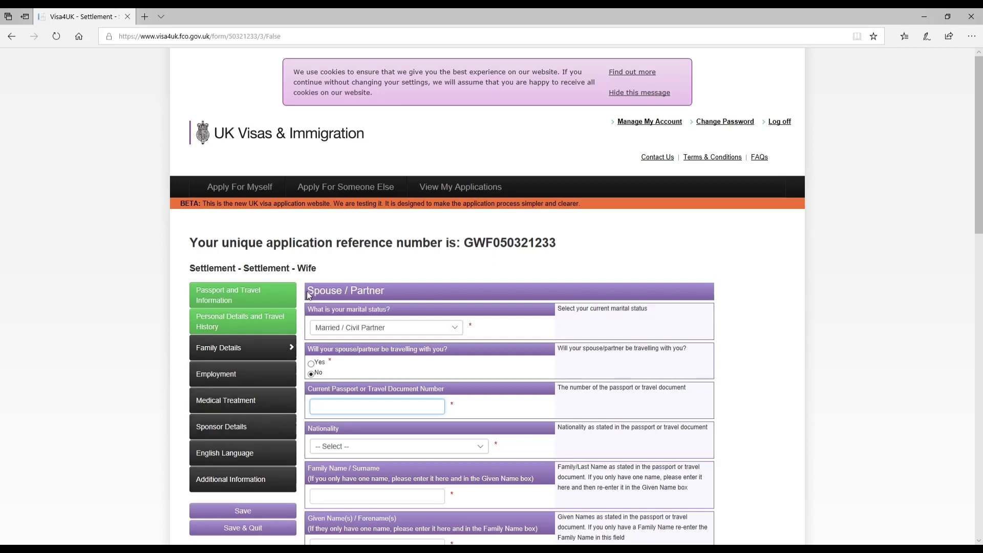
{"action": "left_click_drag", "start_coordinate": [308, 296], "coordinate": [389, 299]}
{"action": "left_click", "coordinate": [344, 411]}
{"action": "type", "text": "SPONS111"}
Set the spouse's nationality to BRITISH CITIZEN and enter their family and given names.
{"action": "left_click", "coordinate": [415, 457]}
{"action": "type", "text": "bahr"}
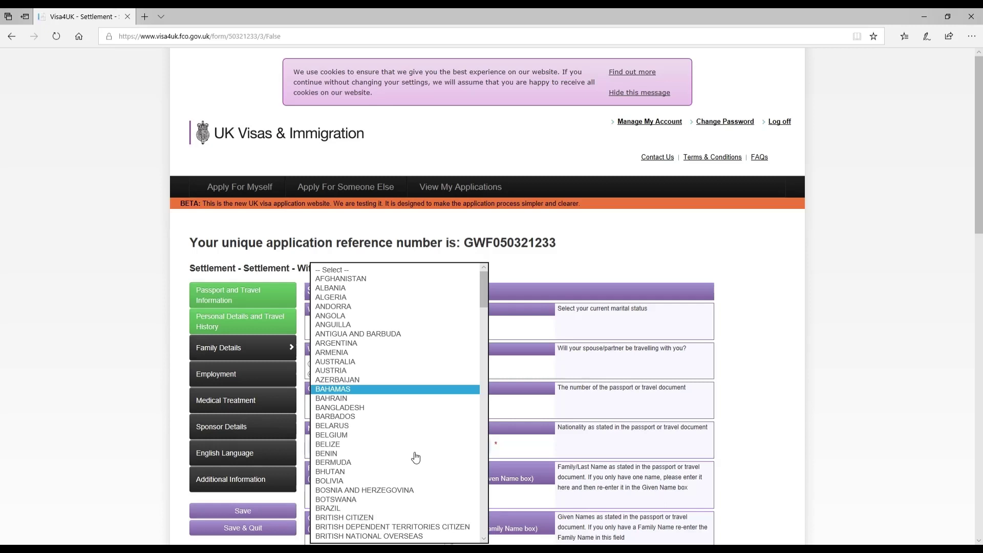
{"action": "key", "text": "Down"}
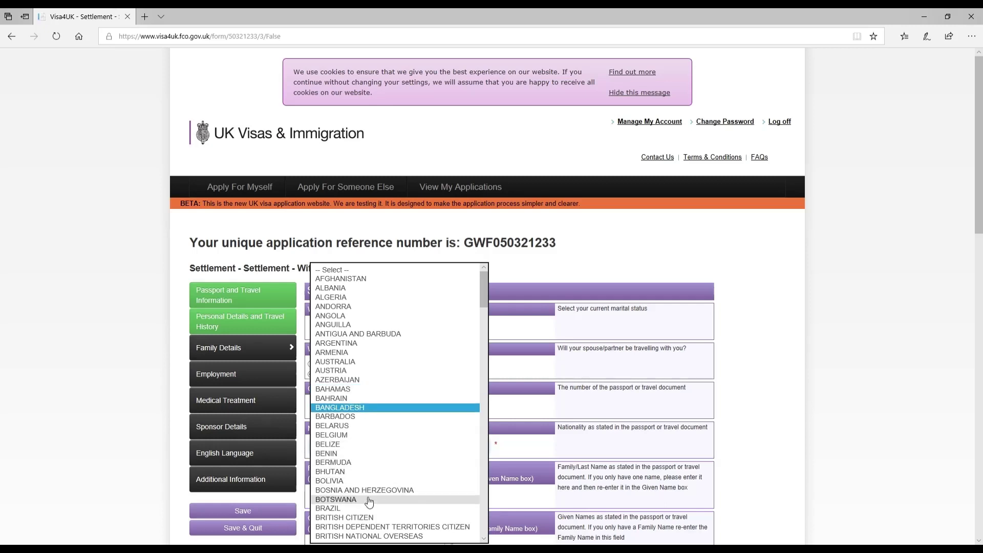
{"action": "left_click", "coordinate": [369, 518]}
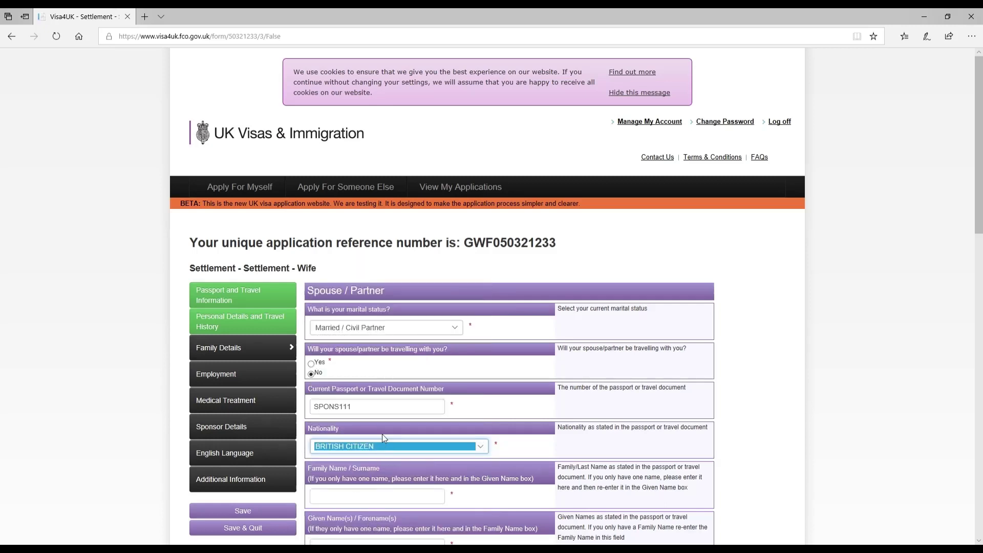
{"action": "left_click", "coordinate": [340, 496]}
{"action": "type", "text": "SPONSO"}
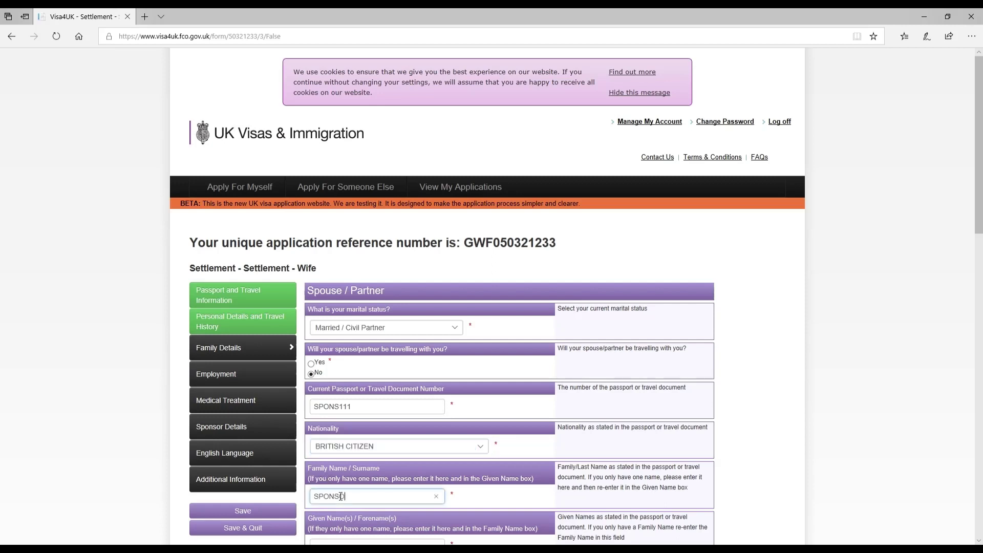
{"action": "type", "text": "RLASTNAME"}
{"action": "key", "text": "Tab"}
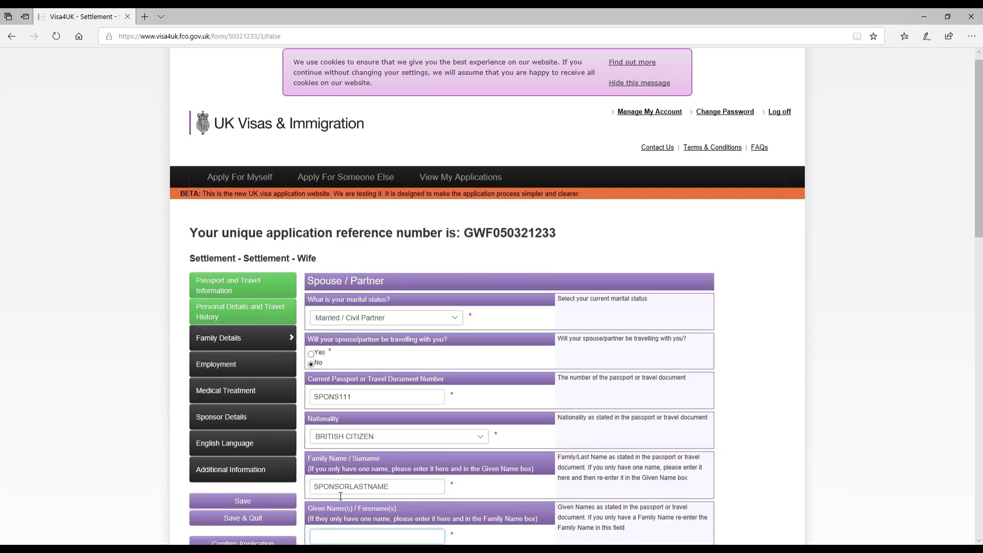
{"action": "type", "text": "SPONSOR FIRST NAME"}
Set the spouse's birth date to 01 Apr 1995 and mark them as not living together.
{"action": "key", "text": "Tab"}
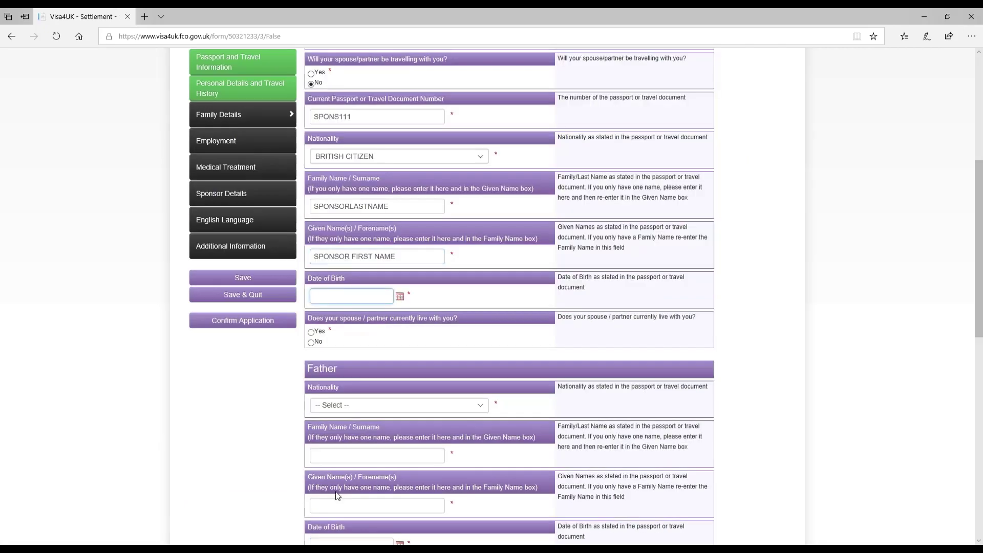
{"action": "left_click", "coordinate": [401, 296]}
{"action": "left_click", "coordinate": [365, 326]}
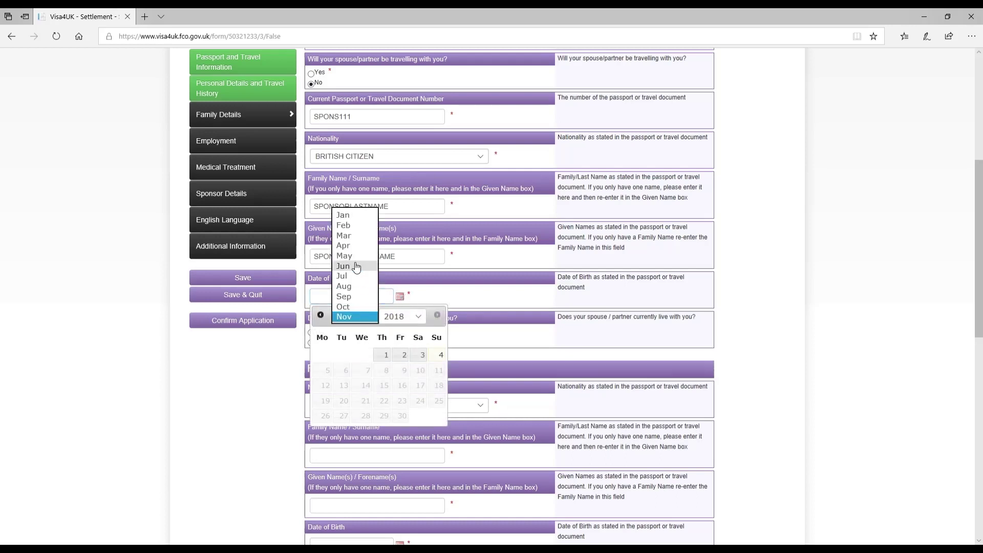
{"action": "left_click", "coordinate": [354, 240]}
{"action": "left_click", "coordinate": [408, 318]}
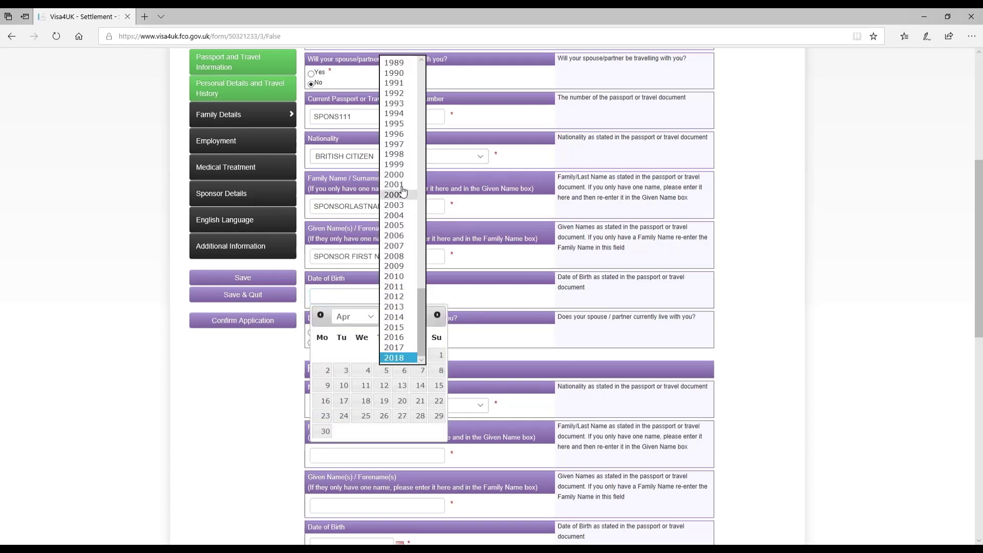
{"action": "left_click", "coordinate": [398, 127]}
{"action": "left_click", "coordinate": [422, 355]}
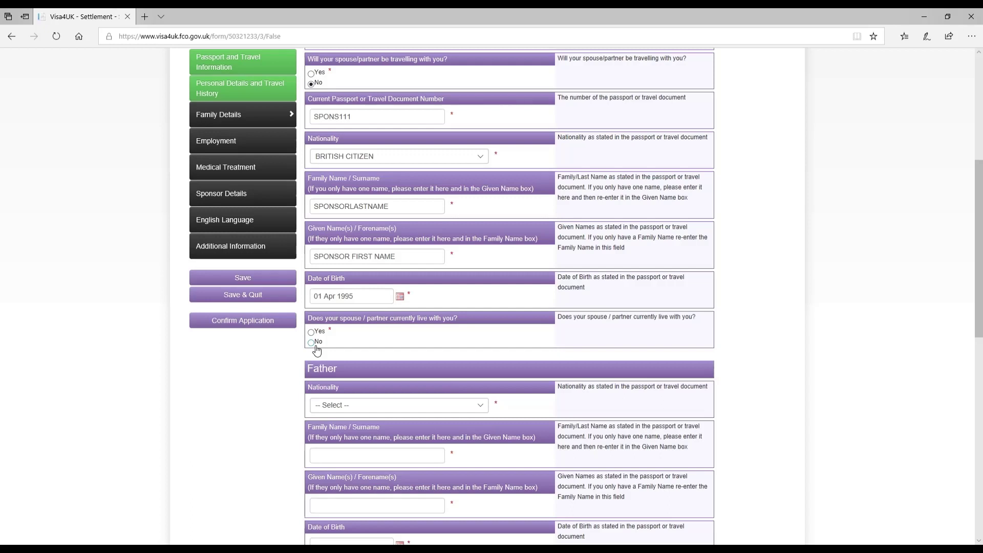
{"action": "left_click", "coordinate": [314, 343]}
Enter the spouse's two address lines and postal code, with country UNITED KINGDOM.
{"action": "left_click", "coordinate": [387, 378]}
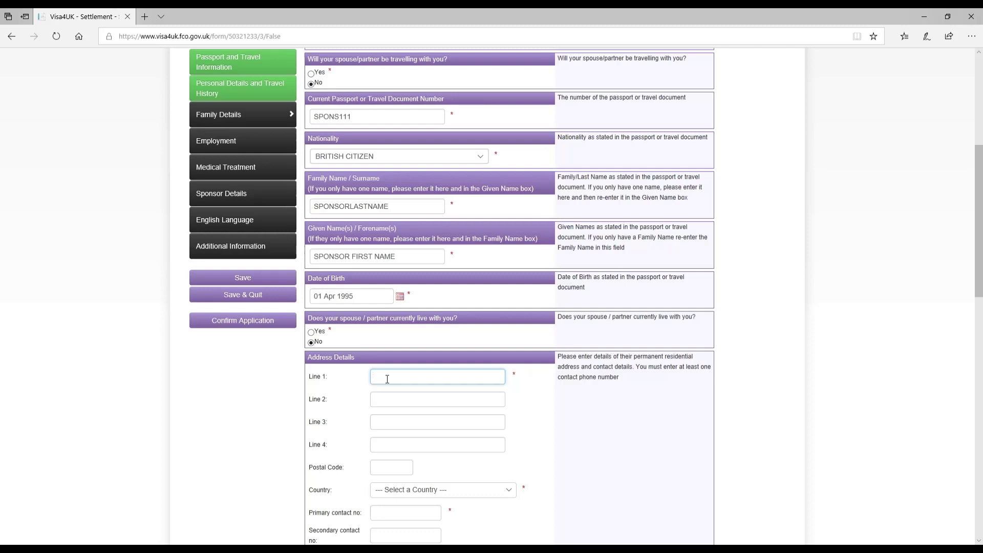
{"action": "type", "text": "SPONSOR HOUSE NUMBER"}
{"action": "key", "text": "Tab"}
{"action": "key", "text": "Tab"}
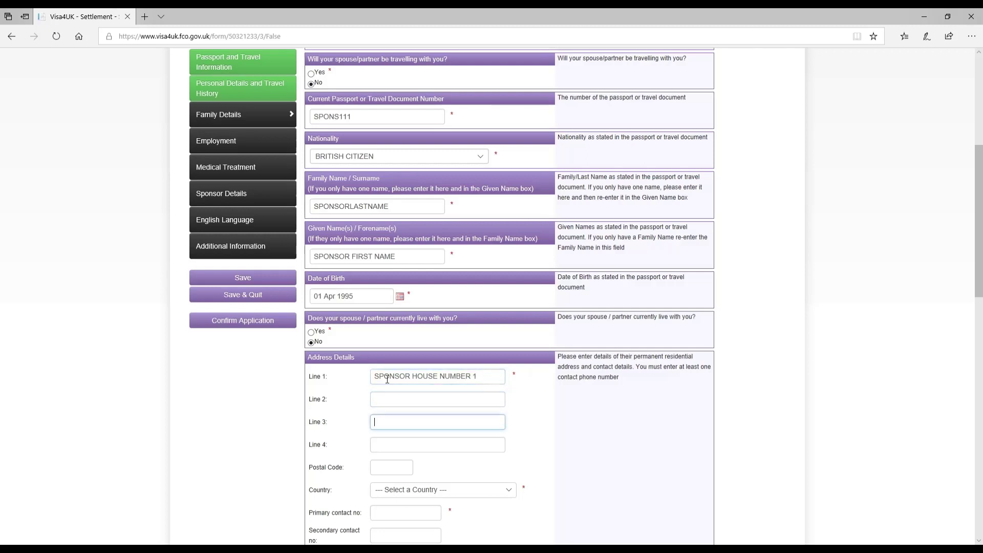
{"action": "left_click", "coordinate": [394, 406]}
{"action": "type", "text": "ABC COUNTY"}
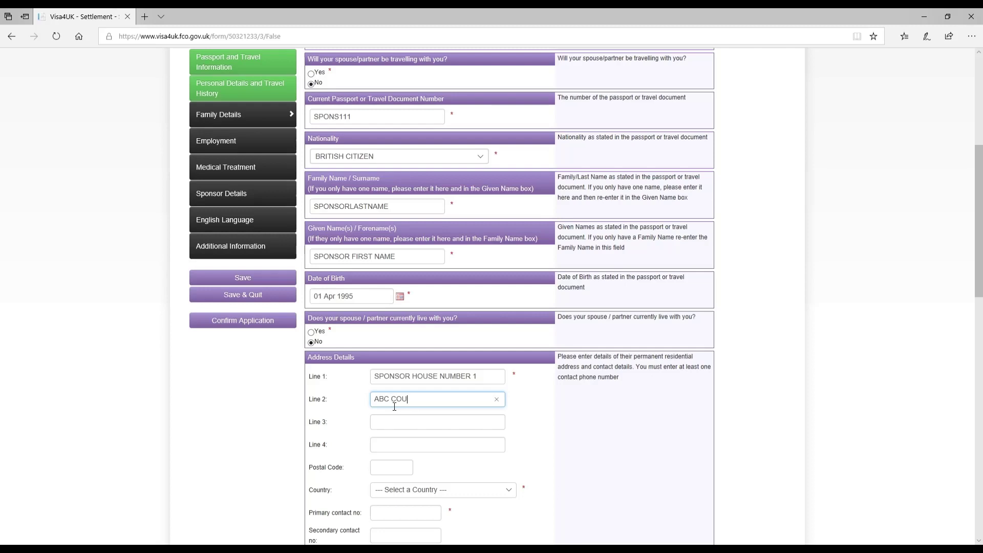
{"action": "key", "text": "Tab"}
{"action": "key", "text": "Tab"}
{"action": "key", "text": "Tab"}
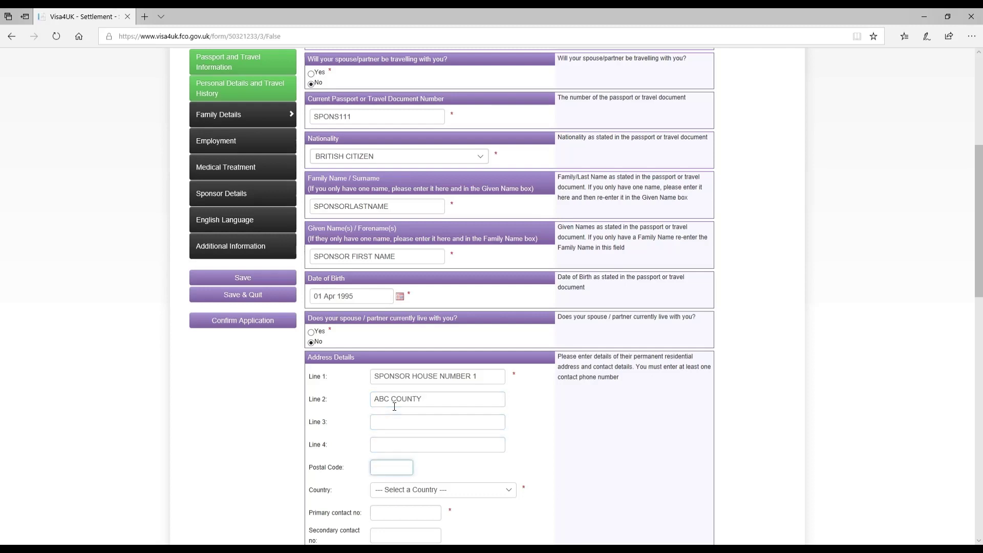
{"action": "type", "text": "PC"}
{"action": "left_click", "coordinate": [384, 491]}
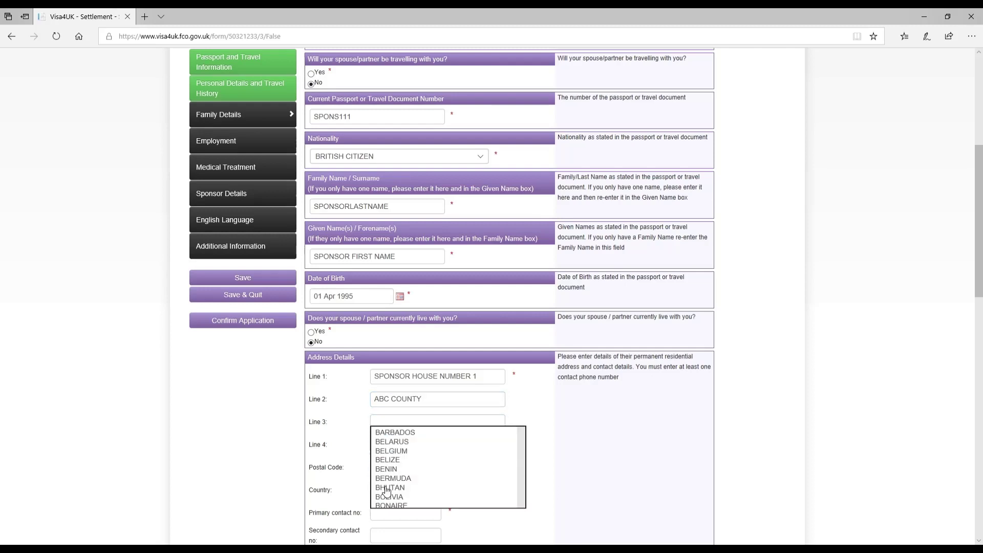
{"action": "key", "text": "u"}
{"action": "scroll", "coordinate": [428, 529], "scroll_direction": "down", "scroll_amount": 2}
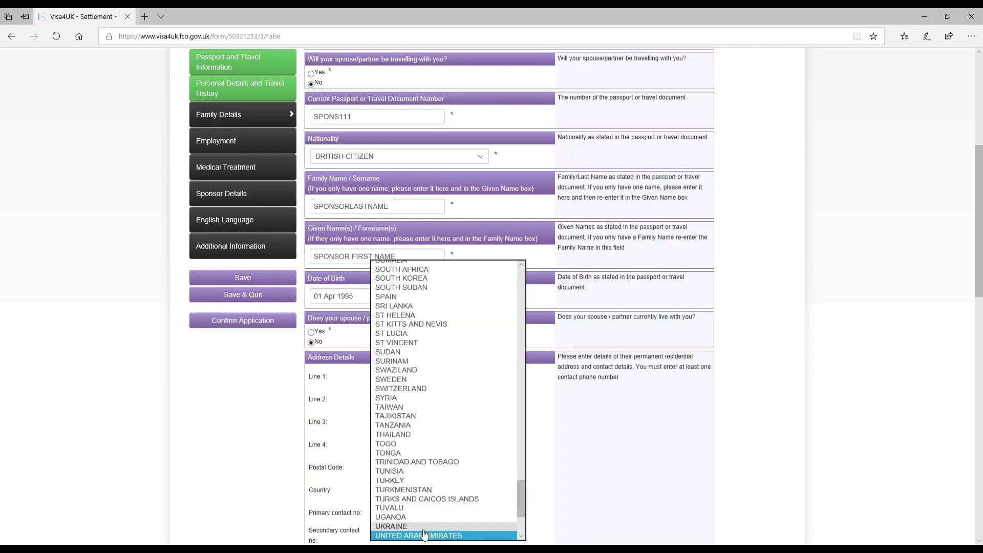
{"action": "left_click", "coordinate": [402, 517]}
Fill in the primary and secondary contact numbers and the sponsor's e-mail address.
{"action": "left_click", "coordinate": [397, 514]}
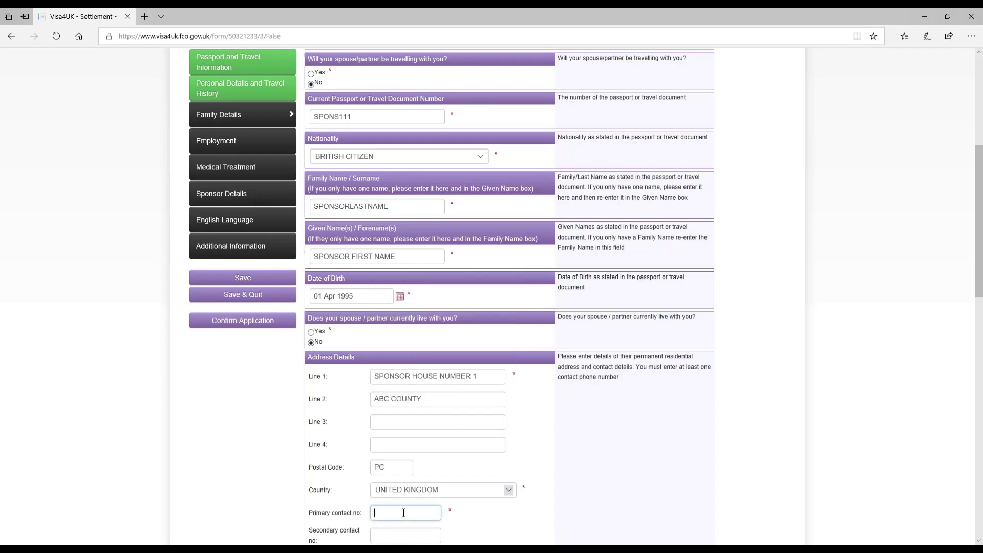
{"action": "type", "text": "0111XXX"}
{"action": "left_click", "coordinate": [384, 536]}
{"action": "type", "text": "011XXXX"}
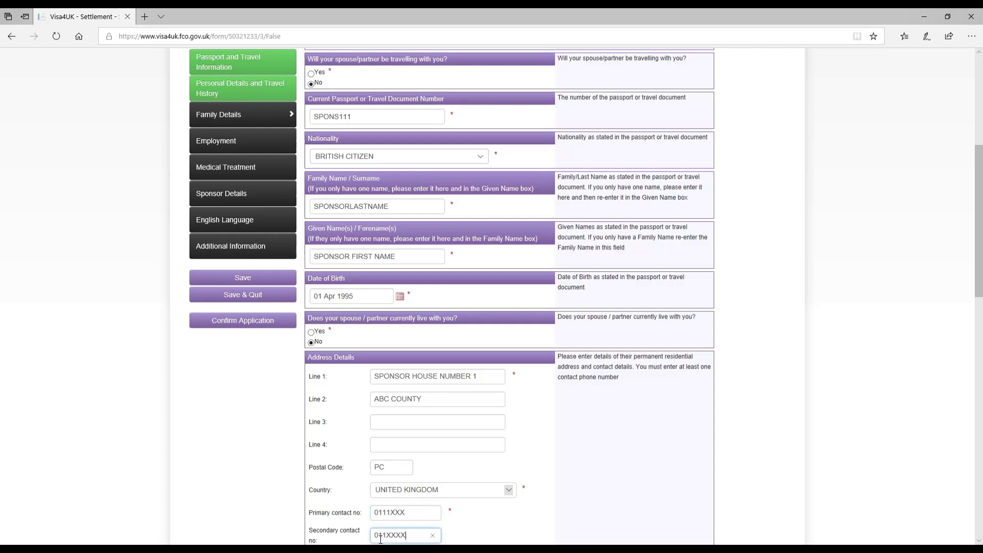
{"action": "scroll", "coordinate": [405, 272], "scroll_direction": "down", "scroll_amount": 6}
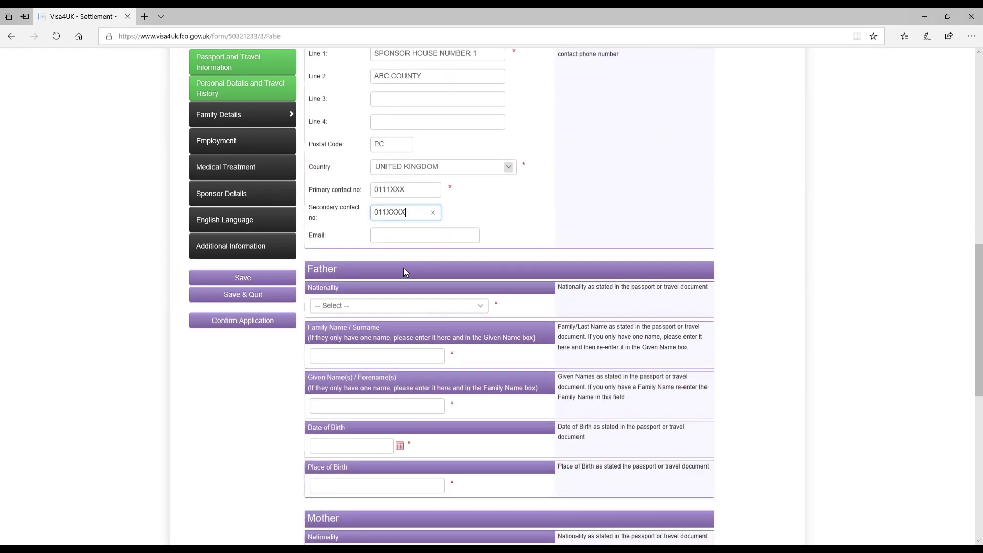
{"action": "left_click", "coordinate": [405, 236]}
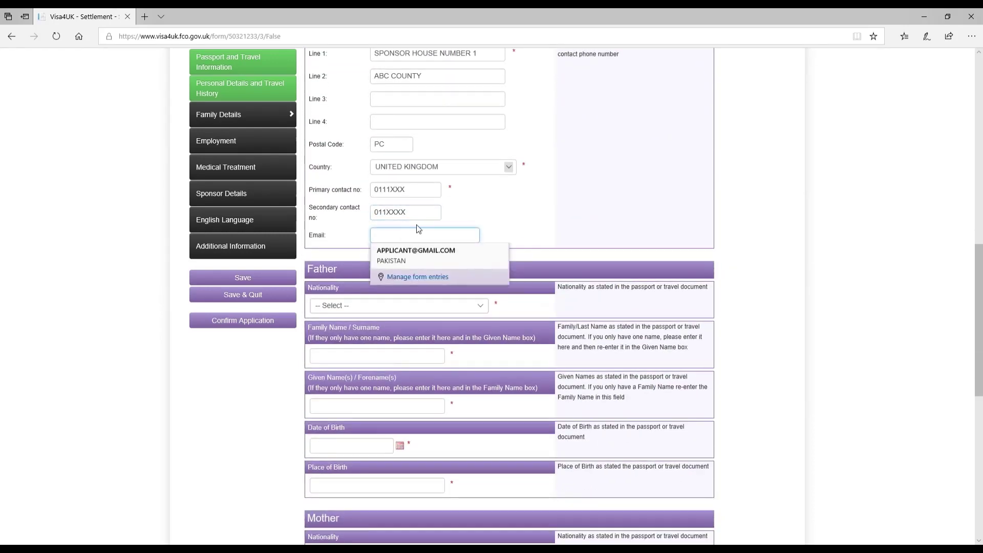
{"action": "type", "text": "SPONSOR"}
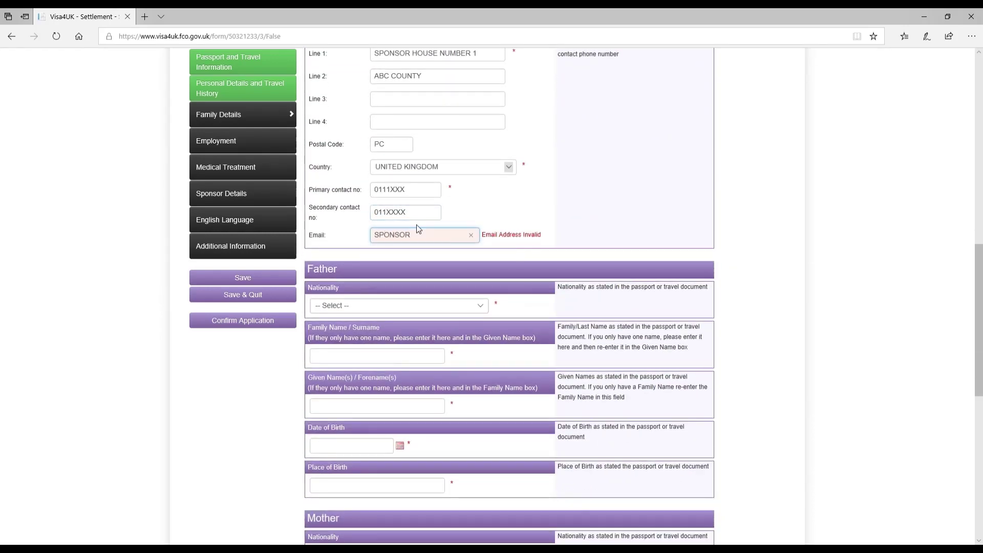
{"action": "type", "text": "@GMAIL.COM"}
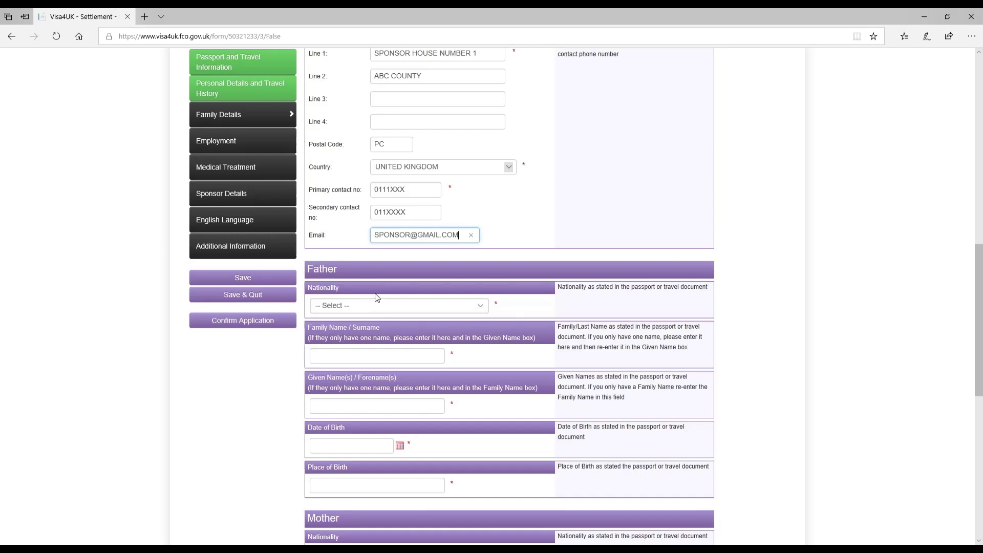
Set the father's nationality to PAKISTAN and enter his surname and given names.
{"action": "left_click", "coordinate": [372, 309]}
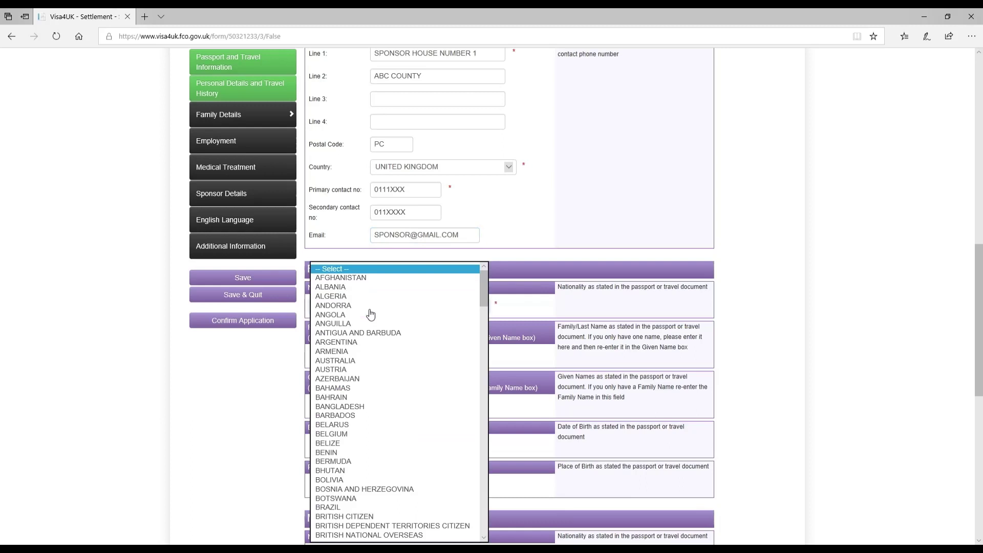
{"action": "scroll", "coordinate": [366, 328], "scroll_direction": "down", "scroll_amount": 15}
{"action": "scroll", "coordinate": [368, 332], "scroll_direction": "down", "scroll_amount": 3}
{"action": "left_click", "coordinate": [368, 333]}
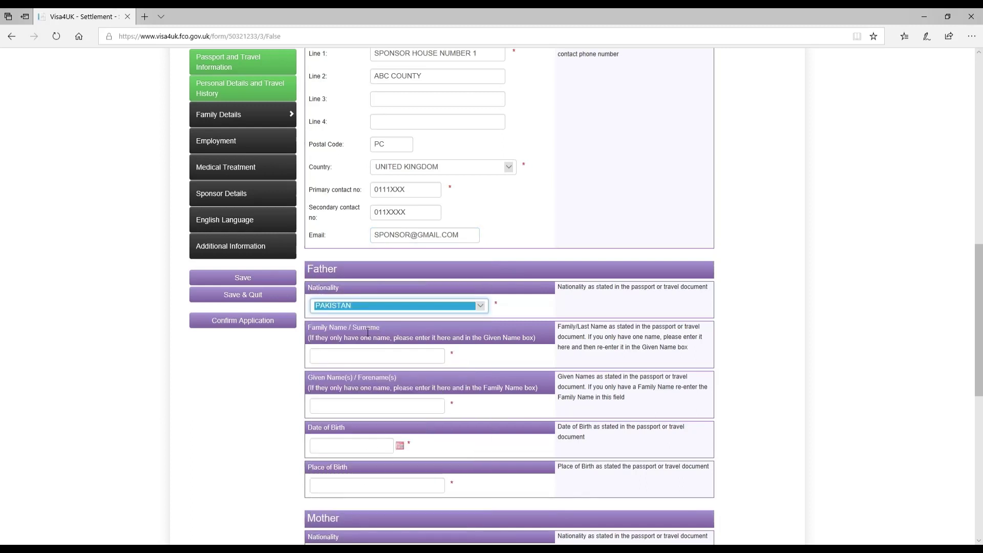
{"action": "left_click", "coordinate": [353, 353]}
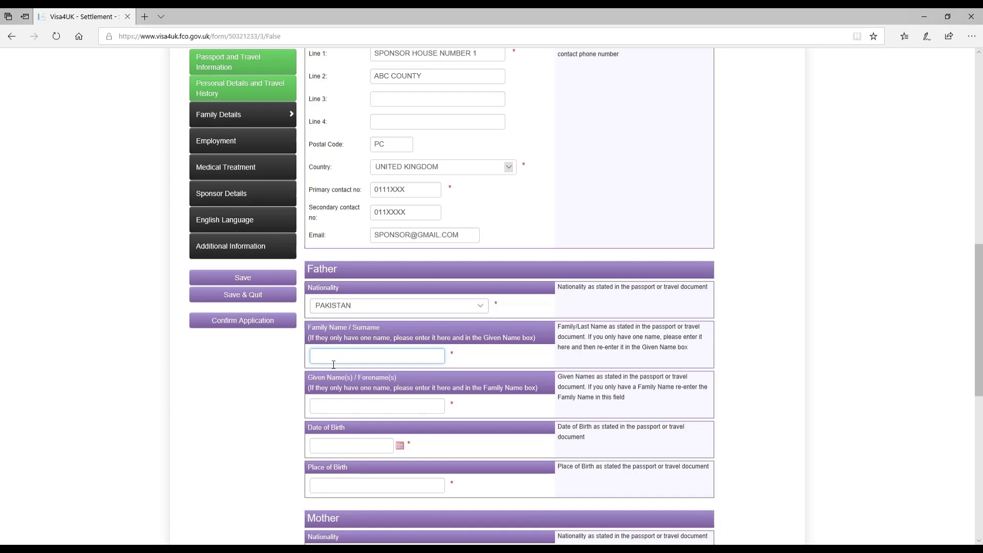
{"action": "type", "text": "APPLICANTFATHERSURNAME"}
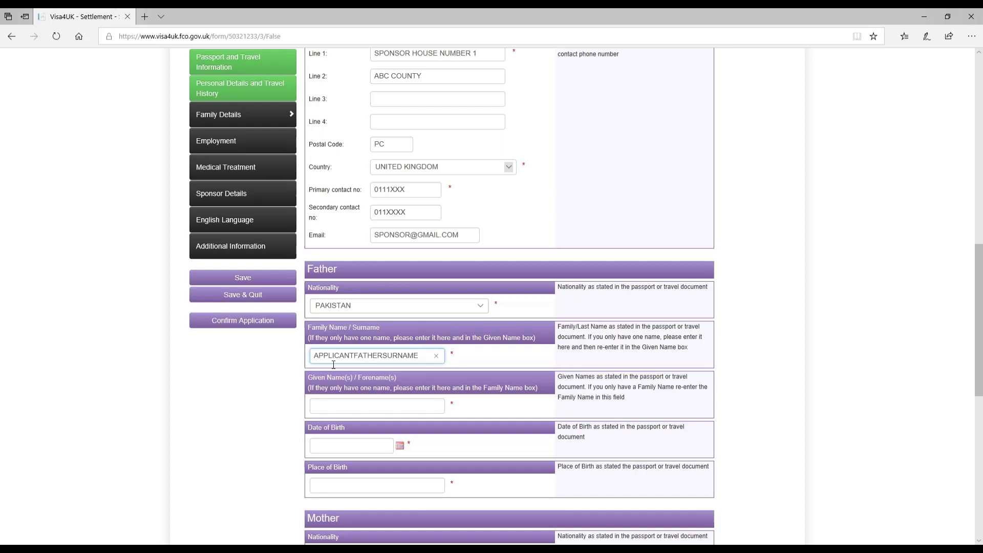
{"action": "left_click", "coordinate": [367, 406]}
{"action": "type", "text": "APPLICANT"}
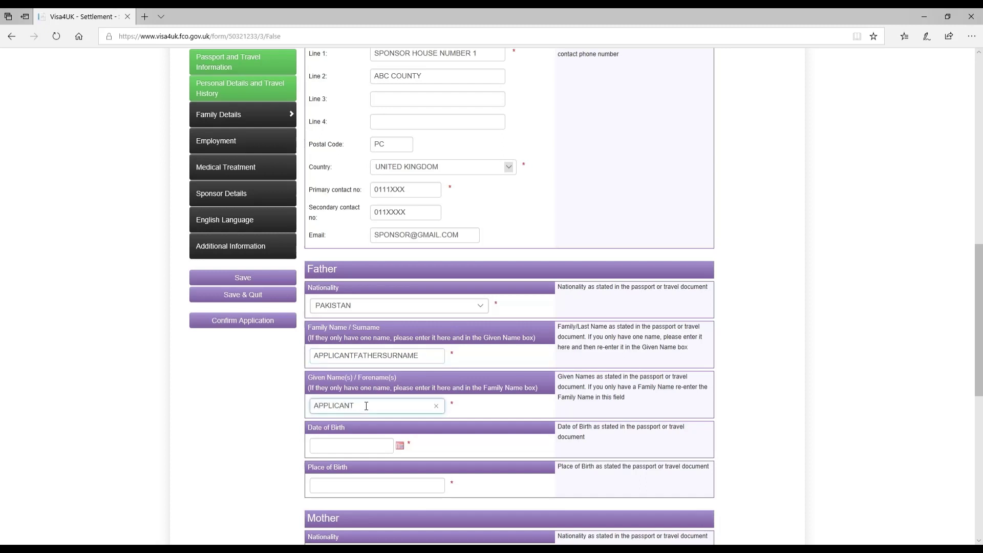
{"action": "type", "text": " FATHER FIRST NAME"}
{"action": "key", "text": "Tab"}
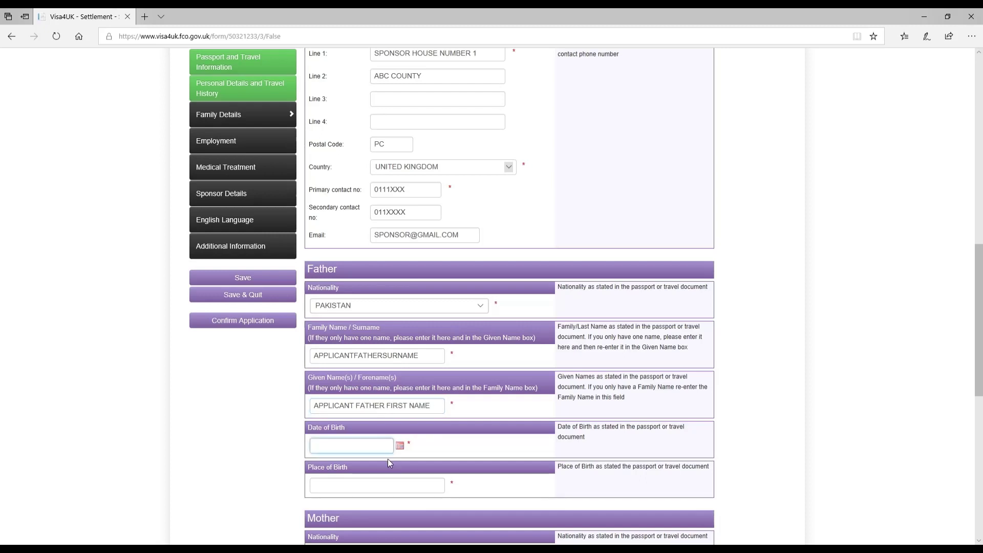
{"action": "left_click", "coordinate": [401, 446]}
{"action": "left_click", "coordinate": [359, 328]}
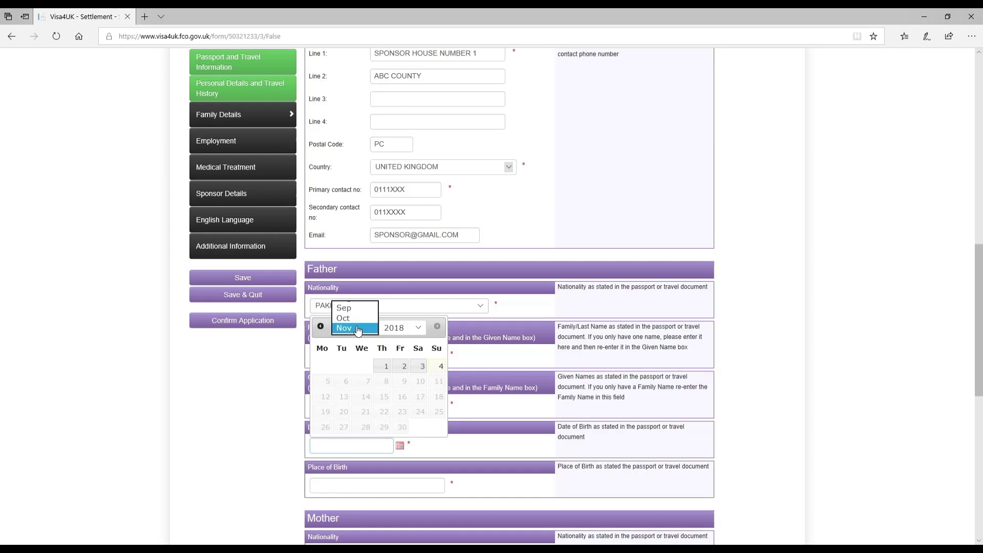
{"action": "left_click", "coordinate": [355, 267]}
{"action": "left_click", "coordinate": [402, 328]}
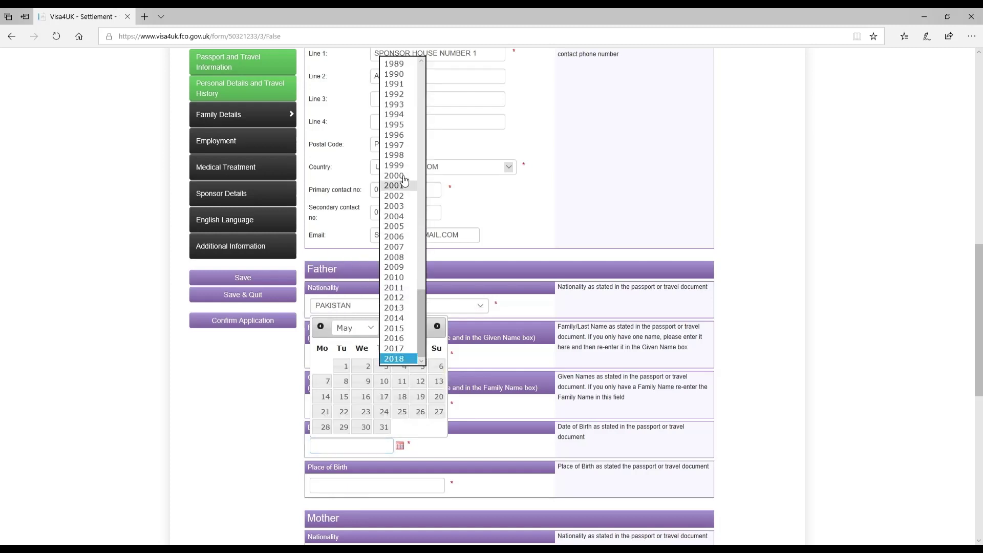
{"action": "scroll", "coordinate": [394, 75], "scroll_direction": "up", "scroll_amount": 10}
{"action": "left_click", "coordinate": [395, 75]}
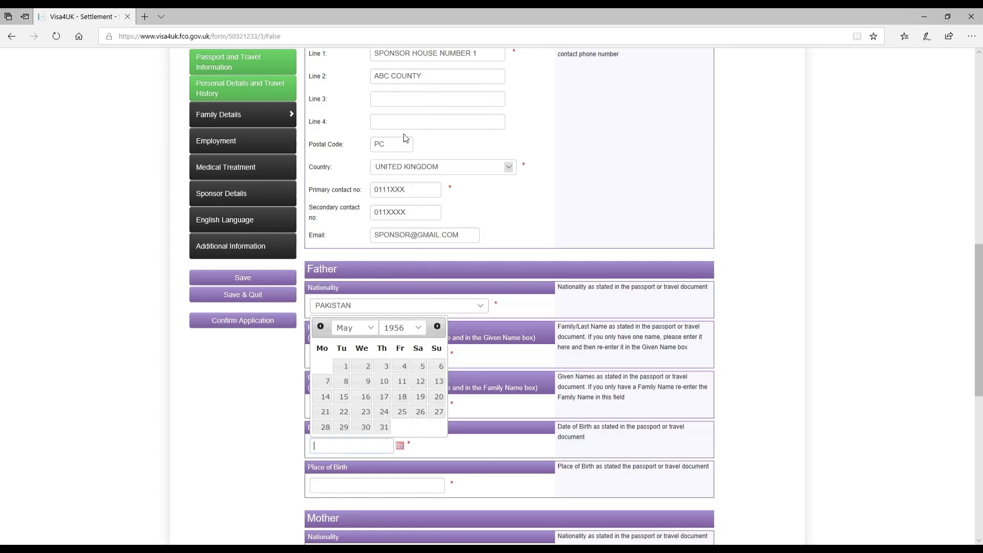
{"action": "left_click", "coordinate": [344, 366]}
Enter the father's place of birth as CITYNAME, PAKISTAN.
{"action": "left_click", "coordinate": [375, 484]}
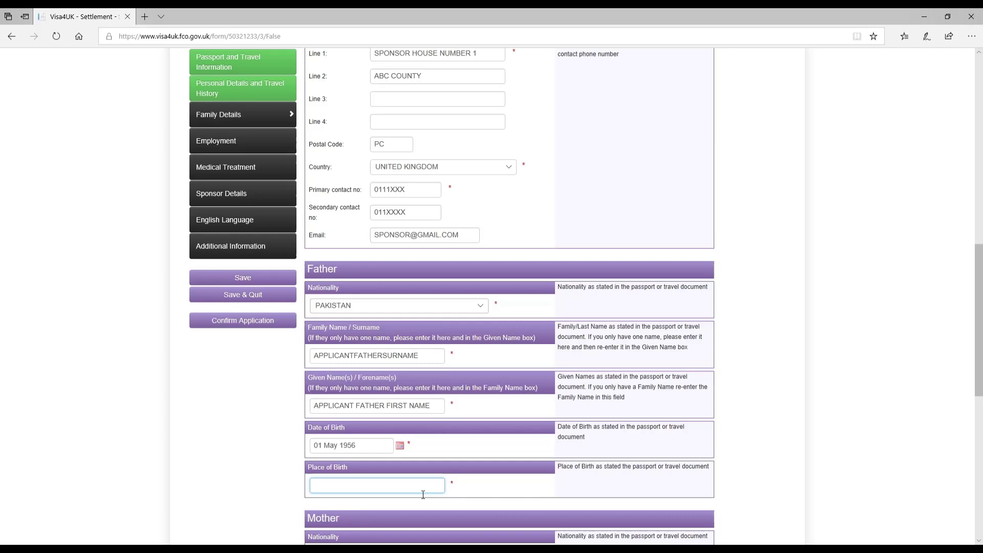
{"action": "scroll", "coordinate": [423, 492], "scroll_direction": "down", "scroll_amount": 6}
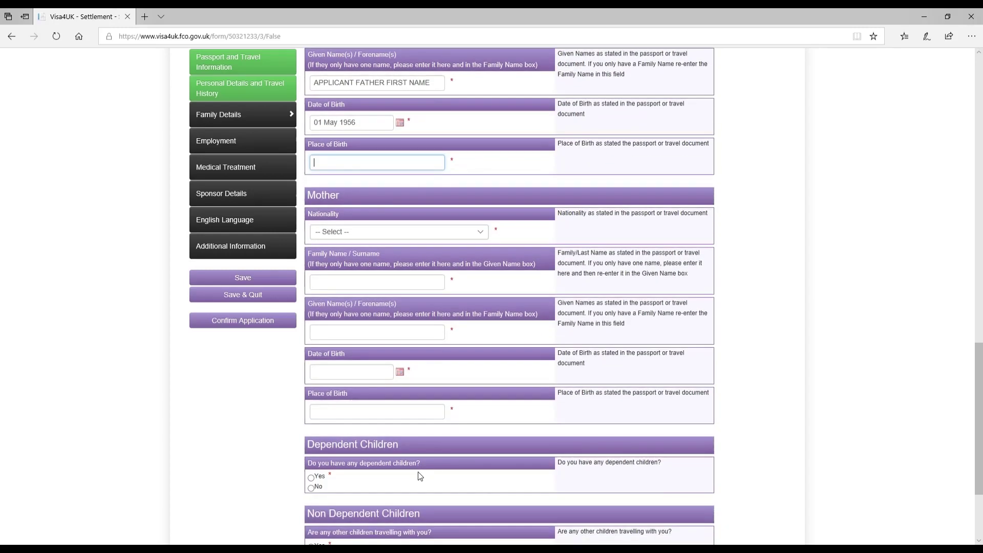
{"action": "scroll", "coordinate": [420, 481], "scroll_direction": "up", "scroll_amount": 6}
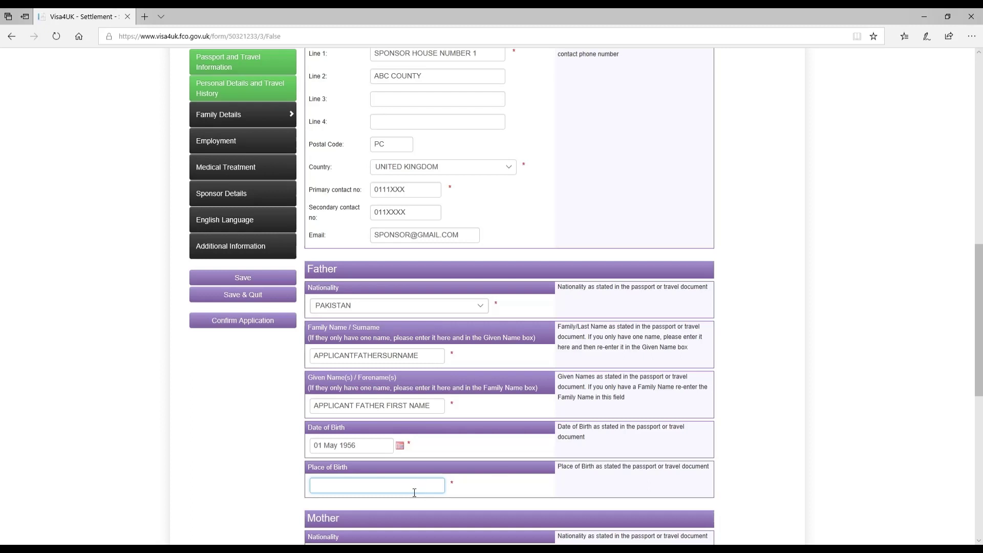
{"action": "type", "text": "ITY, PAKISTAN"}
{"action": "key", "text": "Left"}
{"action": "key", "text": "Left"}
{"action": "key", "text": "Left"}
{"action": "key", "text": "Left"}
{"action": "key", "text": "Left"}
{"action": "key", "text": "Left"}
{"action": "key", "text": "Left"}
{"action": "key", "text": "Left"}
{"action": "key", "text": "Left"}
{"action": "key", "text": "BackSpace"}
{"action": "type", "text": "NAME"}
{"action": "scroll", "coordinate": [526, 420], "scroll_direction": "down", "scroll_amount": 6}
Set the mother's nationality to PAKISTAN and enter her surname and given names.
{"action": "left_click", "coordinate": [370, 234]}
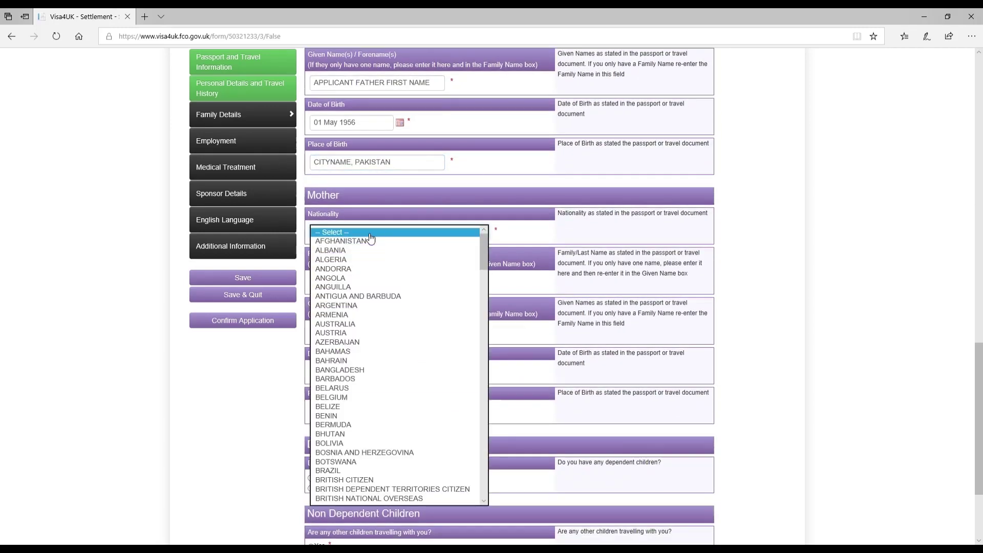
{"action": "type", "text": "malaysia"}
{"action": "key", "text": "Return"}
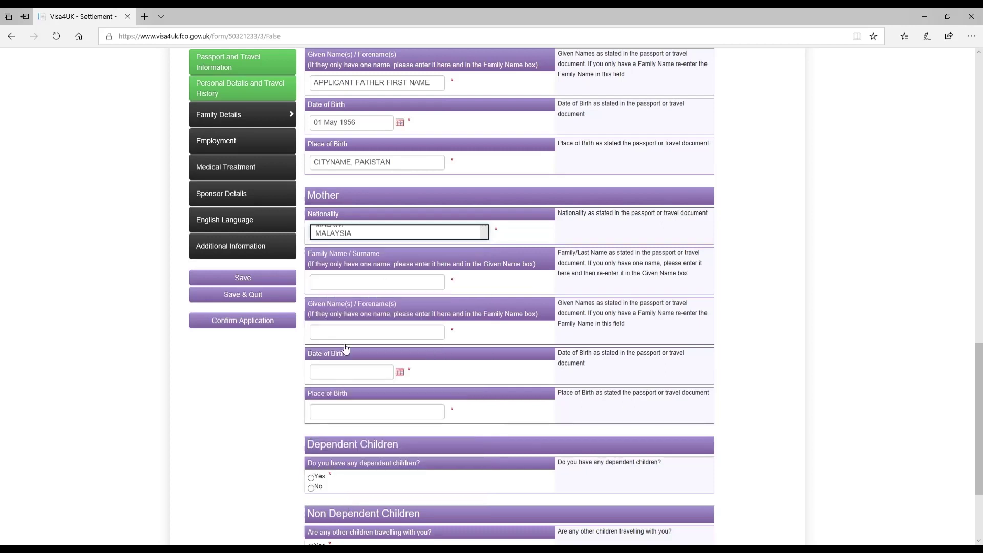
{"action": "type", "text": "pakistan"}
{"action": "left_click", "coordinate": [342, 283]}
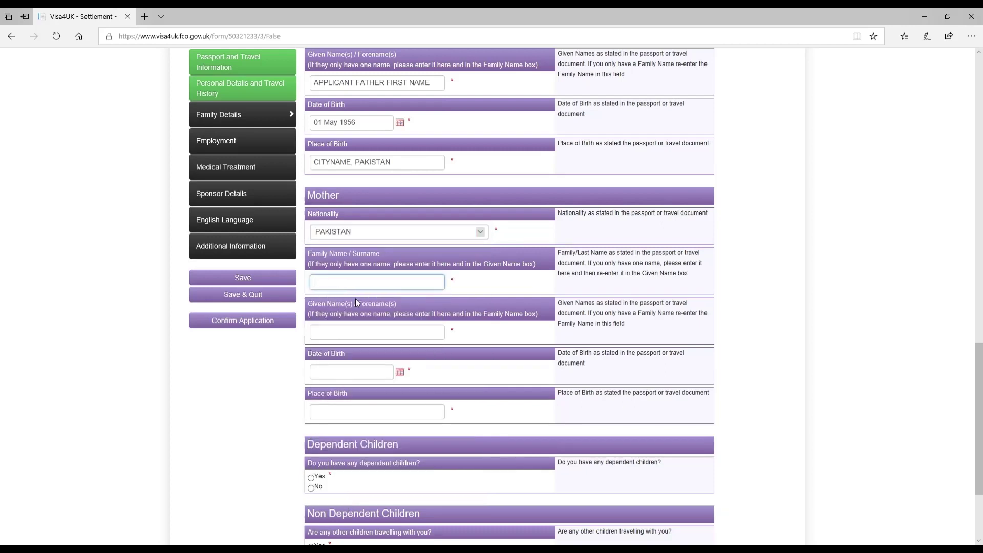
{"action": "type", "text": "APPLICANTMOTHERSURNAME"}
{"action": "key", "text": "Tab"}
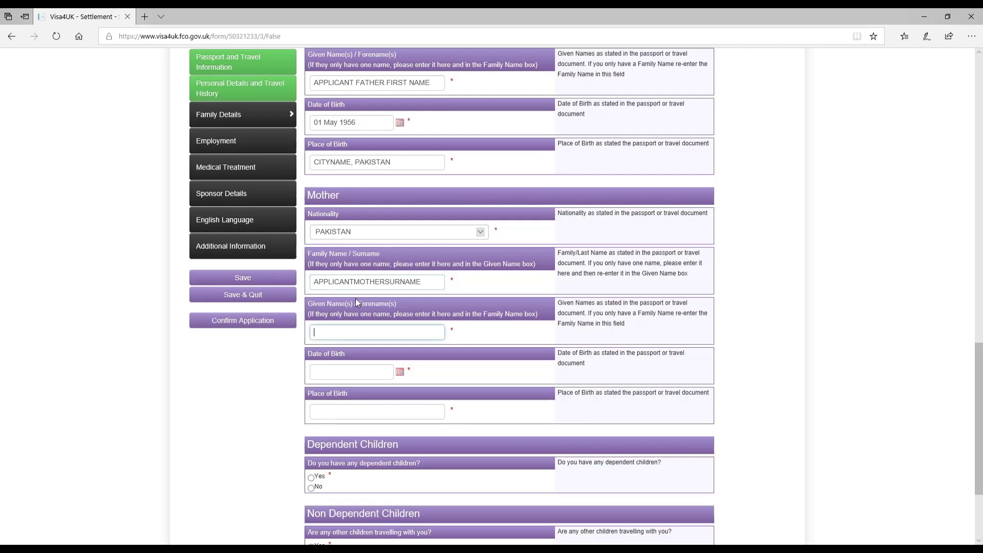
{"action": "type", "text": "APPLICANTMOTHERFIRSTNAME"}
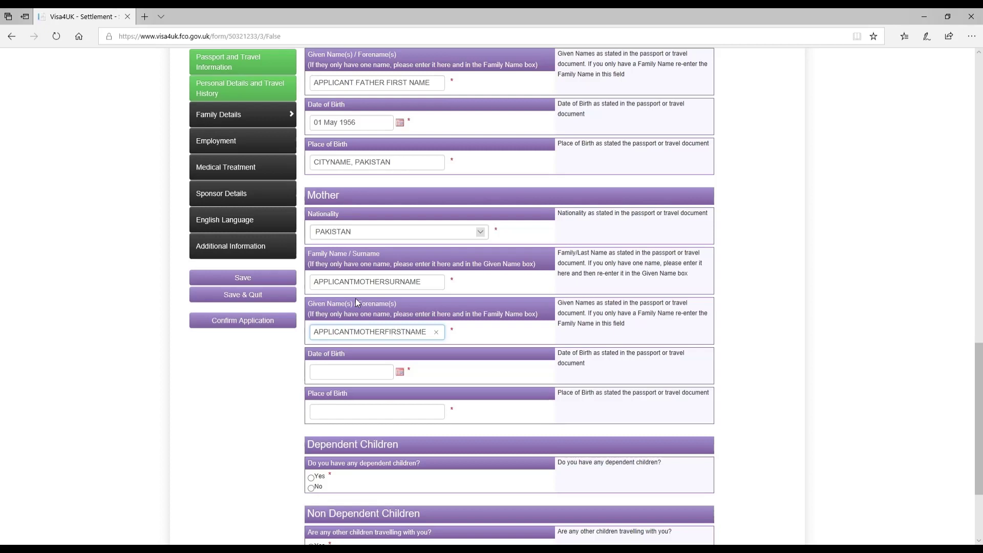
{"action": "key", "text": "Tab"}
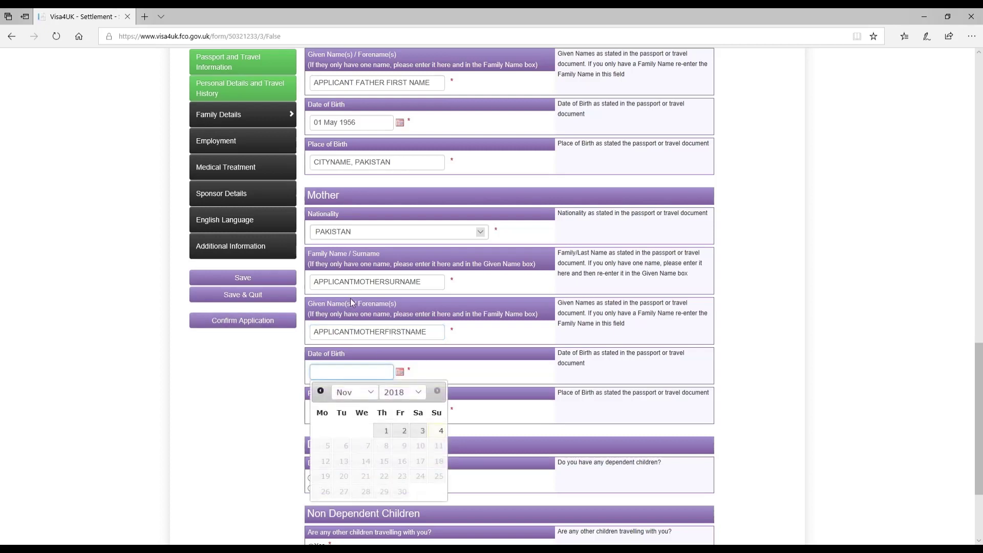
{"action": "left_click", "coordinate": [358, 392]}
{"action": "left_click", "coordinate": [344, 382]}
{"action": "left_click", "coordinate": [402, 392]}
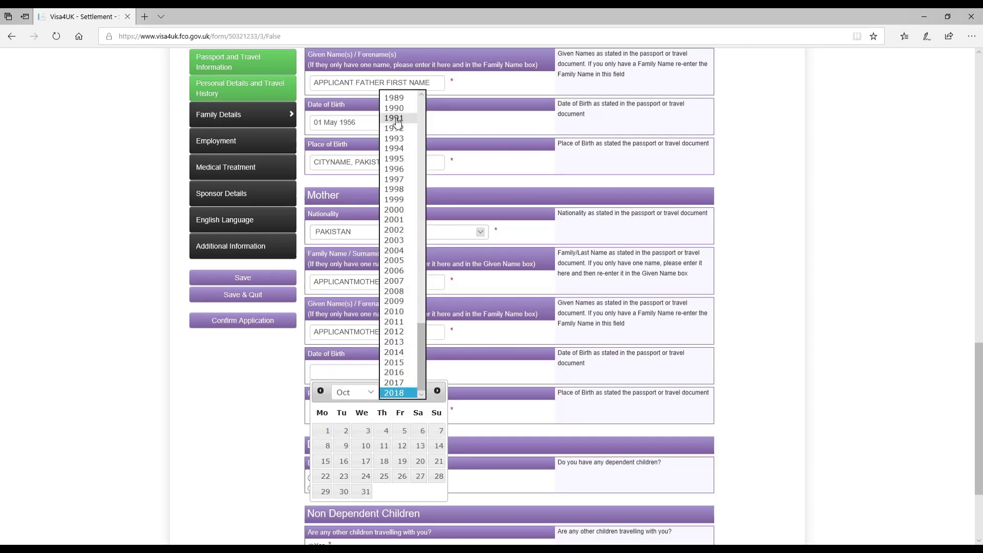
{"action": "scroll", "coordinate": [410, 179], "scroll_direction": "up", "scroll_amount": 12}
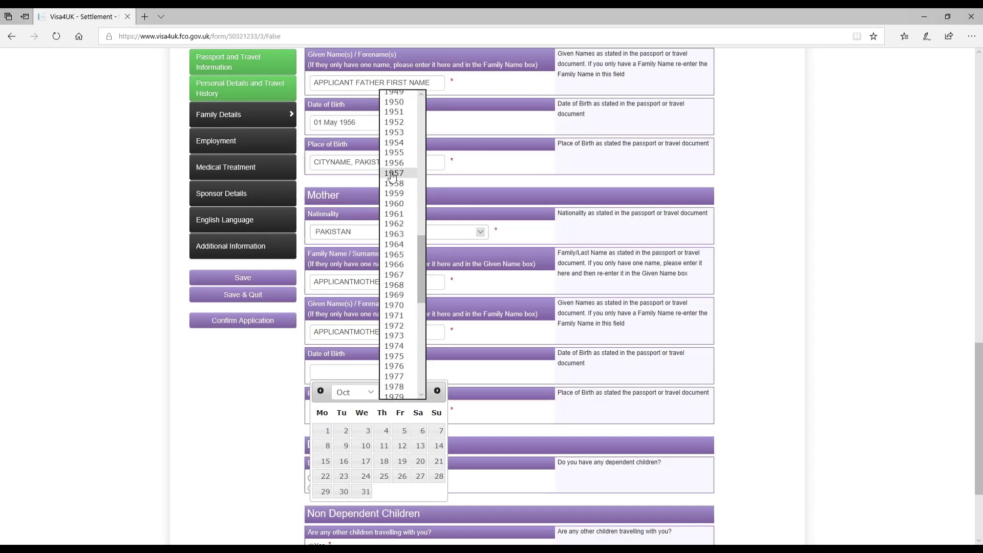
{"action": "left_click", "coordinate": [393, 183]}
{"action": "left_click", "coordinate": [366, 431]}
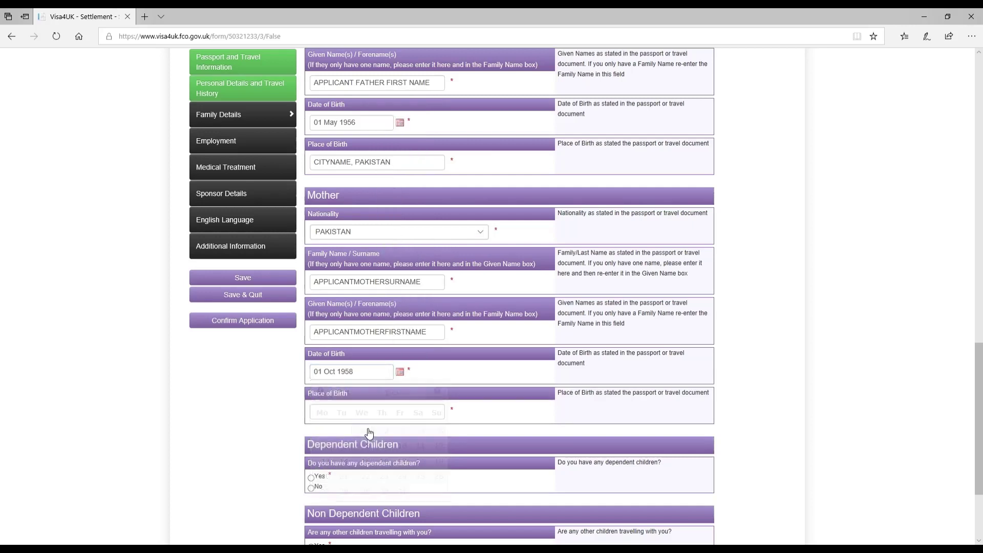
{"action": "left_click", "coordinate": [320, 413]}
{"action": "type", "text": "CITY"}
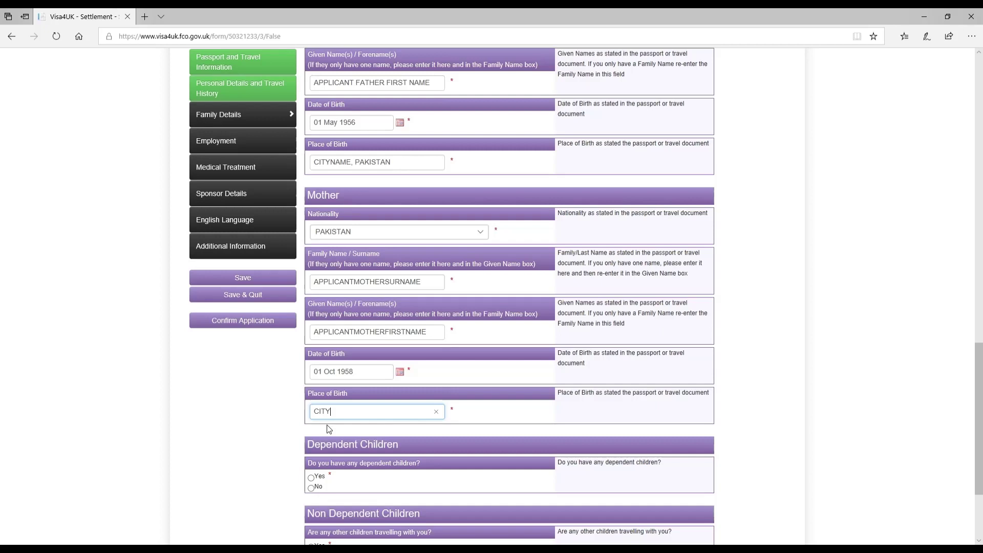
{"action": "type", "text": "NAME, PAKISTAN"}
Mark No for dependent children and No for non-dependent children travelling.
{"action": "scroll", "coordinate": [380, 321], "scroll_direction": "up", "scroll_amount": 6}
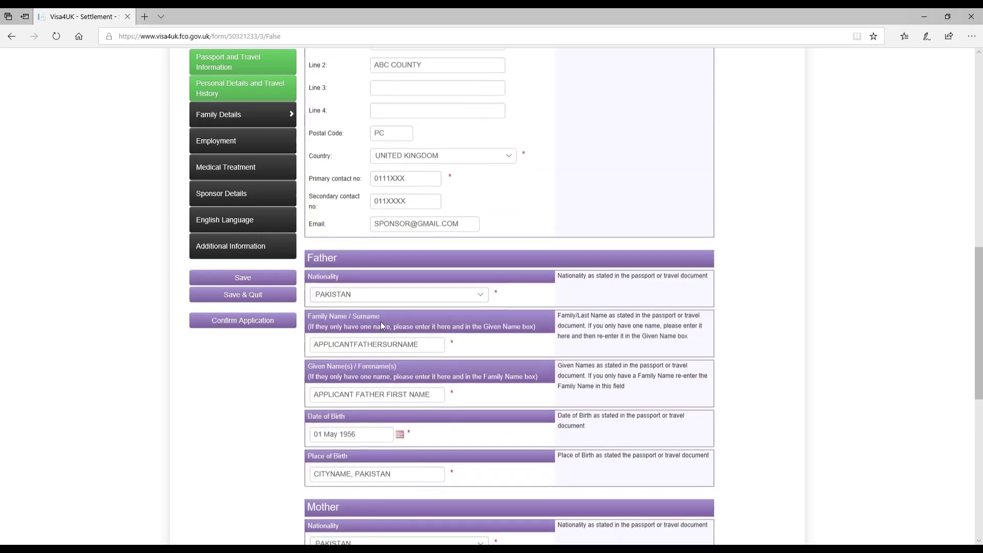
{"action": "scroll", "coordinate": [362, 341], "scroll_direction": "down", "scroll_amount": 6}
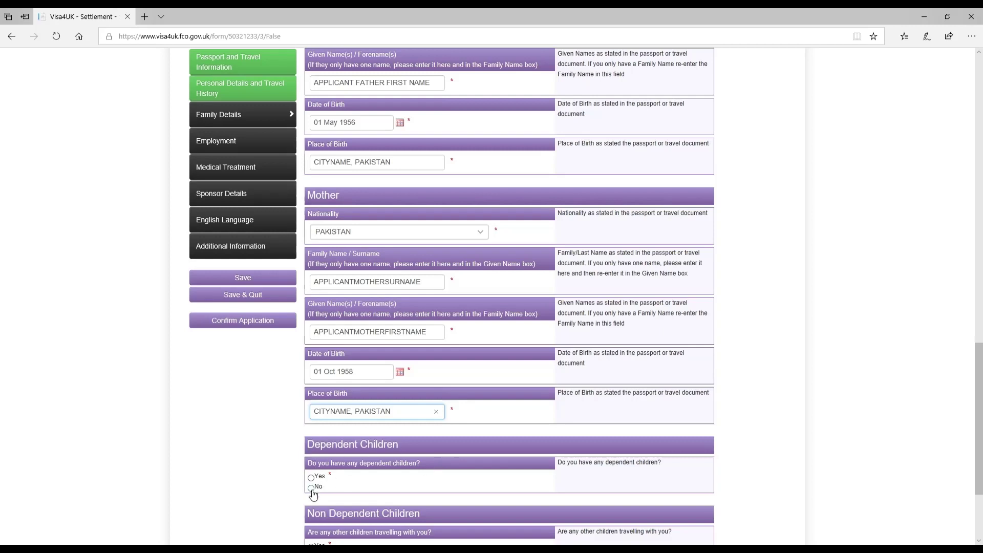
{"action": "left_click", "coordinate": [311, 488]}
{"action": "scroll", "coordinate": [349, 479], "scroll_direction": "down", "scroll_amount": 3}
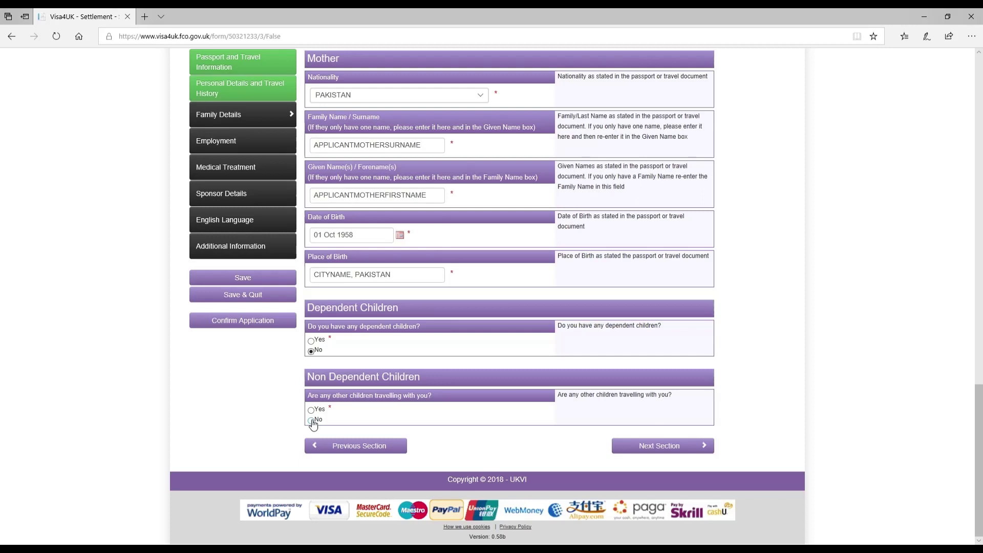
{"action": "left_click", "coordinate": [311, 421]}
Go to the Employment section and answer Yes to past work for the listed organisations.
{"action": "left_click", "coordinate": [681, 452]}
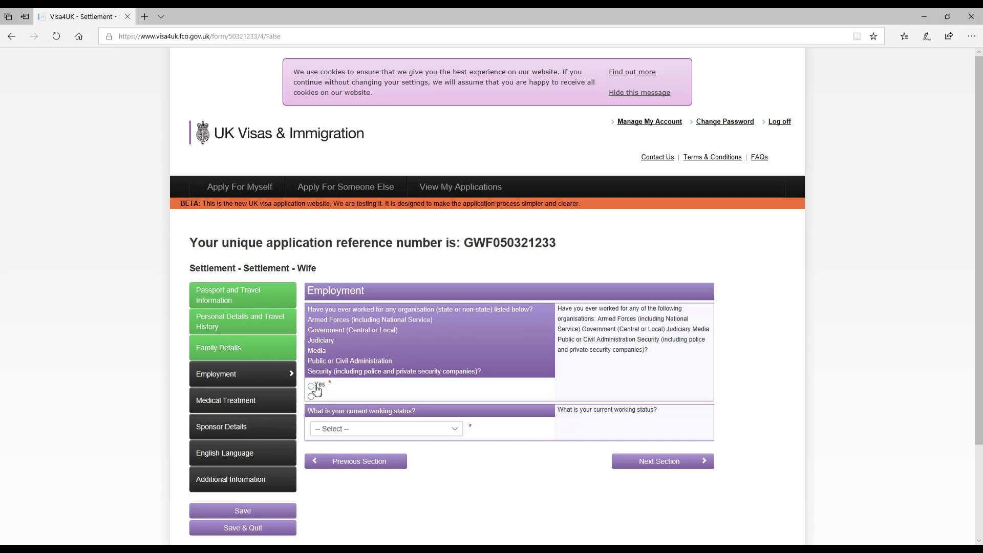
{"action": "left_click", "coordinate": [314, 388]}
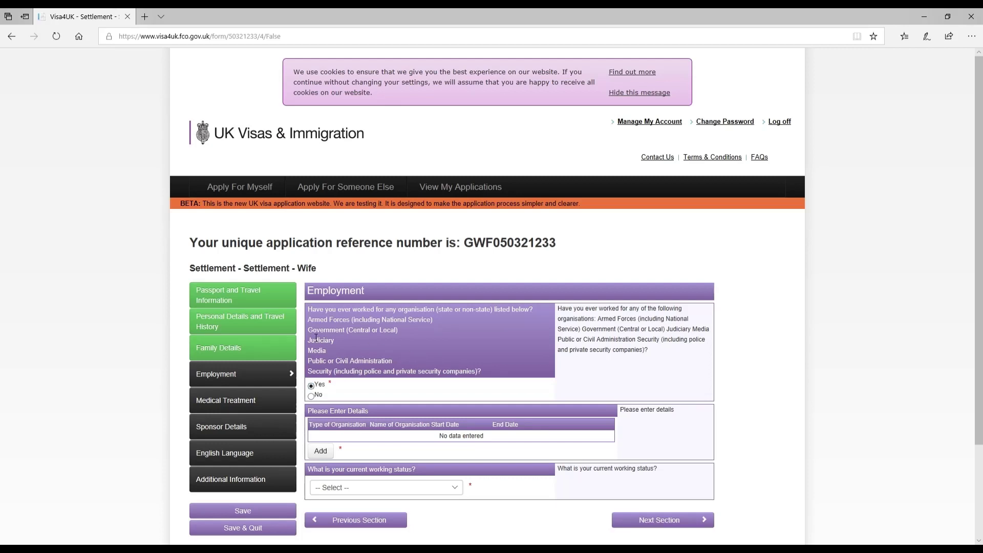
{"action": "left_click_drag", "start_coordinate": [308, 331], "coordinate": [357, 332]}
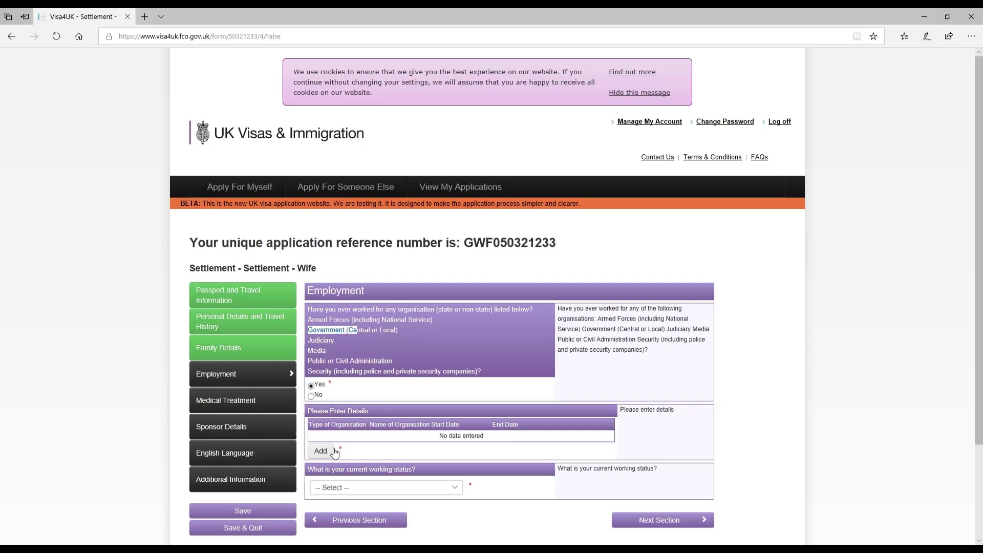
Start a new entry: Government (central or local), organisation HOSPITAL NAME, with the job title.
{"action": "left_click", "coordinate": [335, 452]}
{"action": "left_click", "coordinate": [355, 248]}
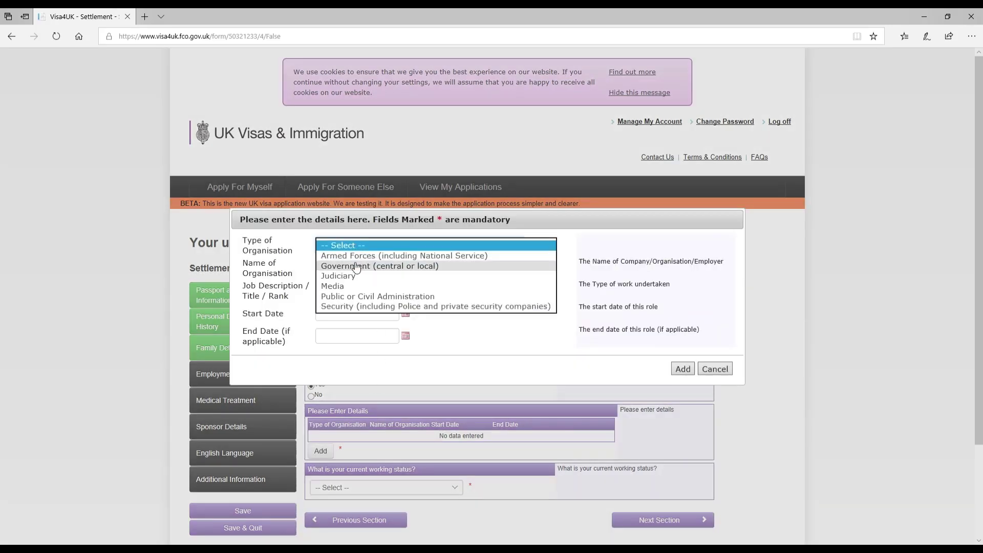
{"action": "left_click", "coordinate": [357, 265]}
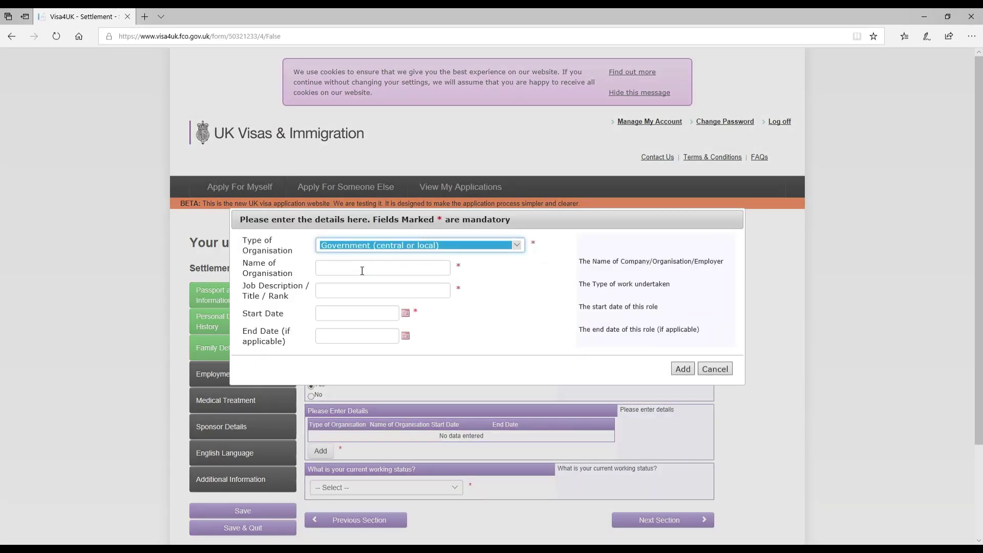
{"action": "left_click", "coordinate": [368, 270]}
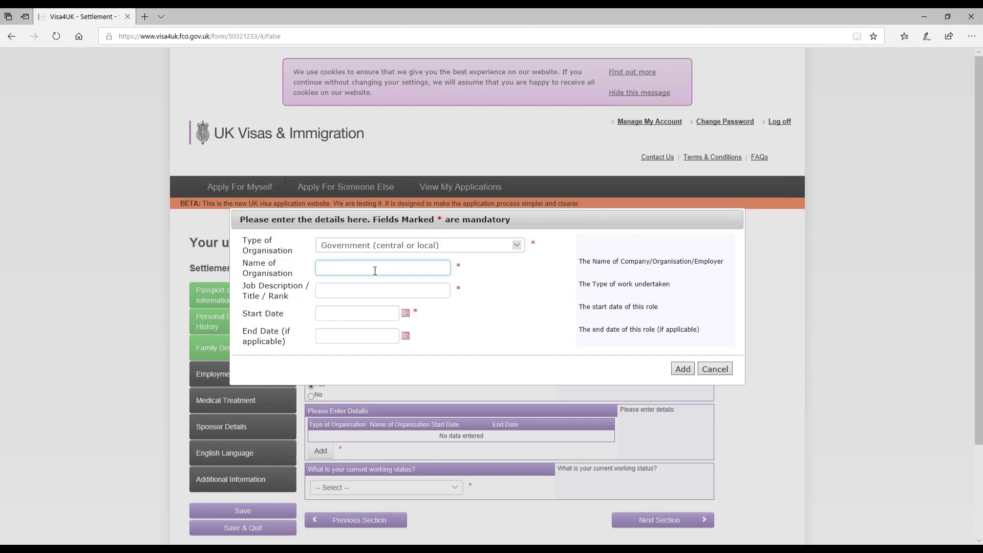
{"action": "type", "text": "HOSPITAL NAME"}
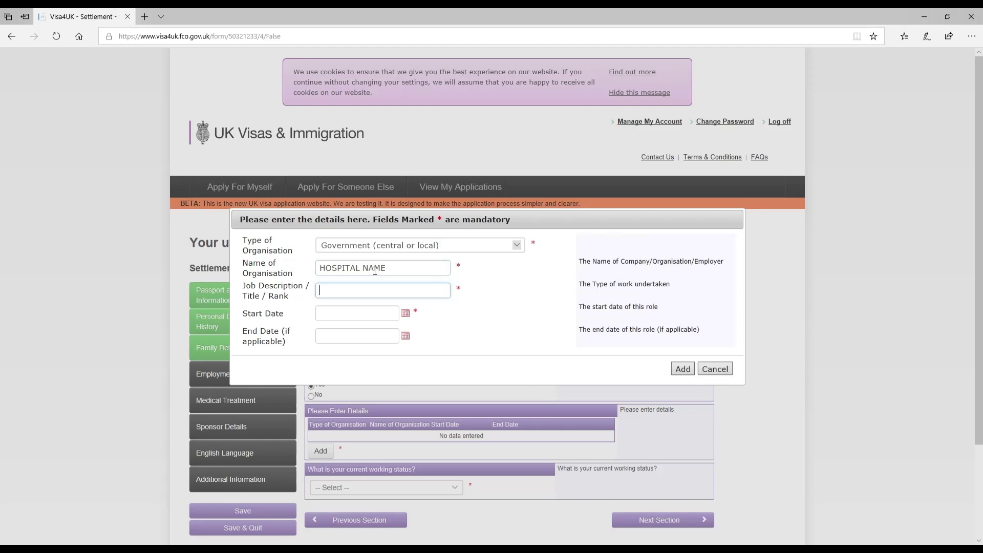
{"action": "type", "text": "JOB TITLE"}
{"action": "key", "text": "Home"}
{"action": "type", "text": "APPLICANT"}
{"action": "key", "text": "Tab"}
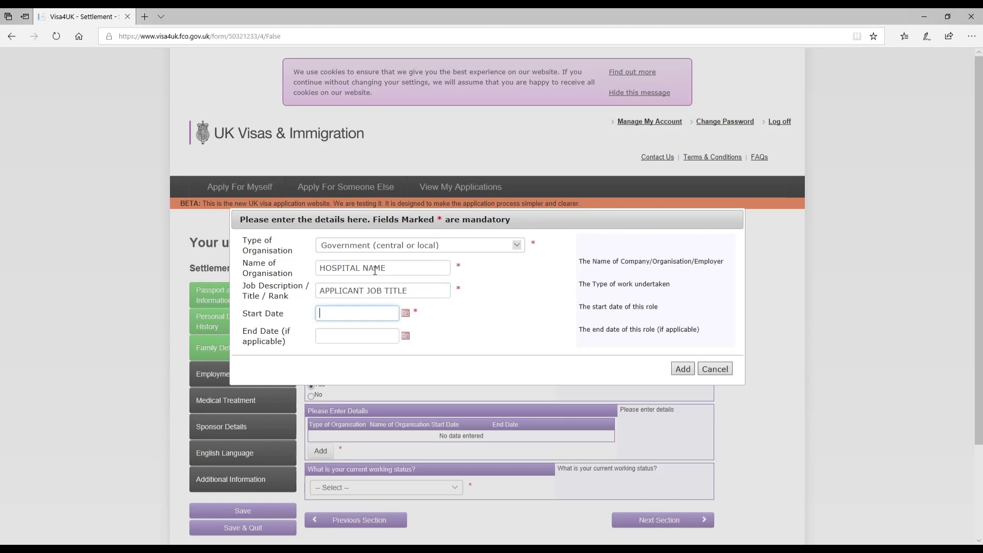
Set the employment start date to 01 Oct 2015.
{"action": "left_click", "coordinate": [406, 312]}
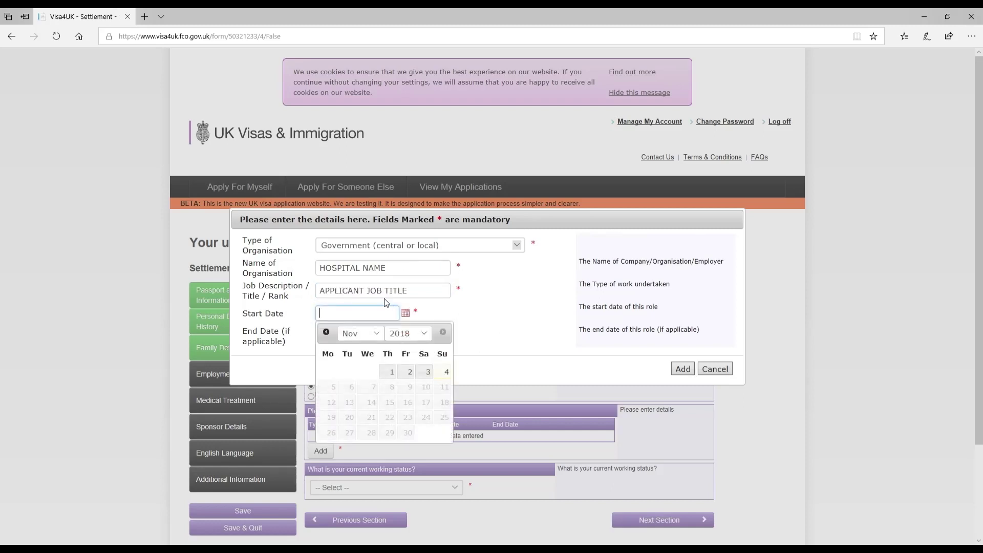
{"action": "left_click", "coordinate": [360, 335]}
{"action": "left_click", "coordinate": [354, 316]}
{"action": "left_click", "coordinate": [408, 333]}
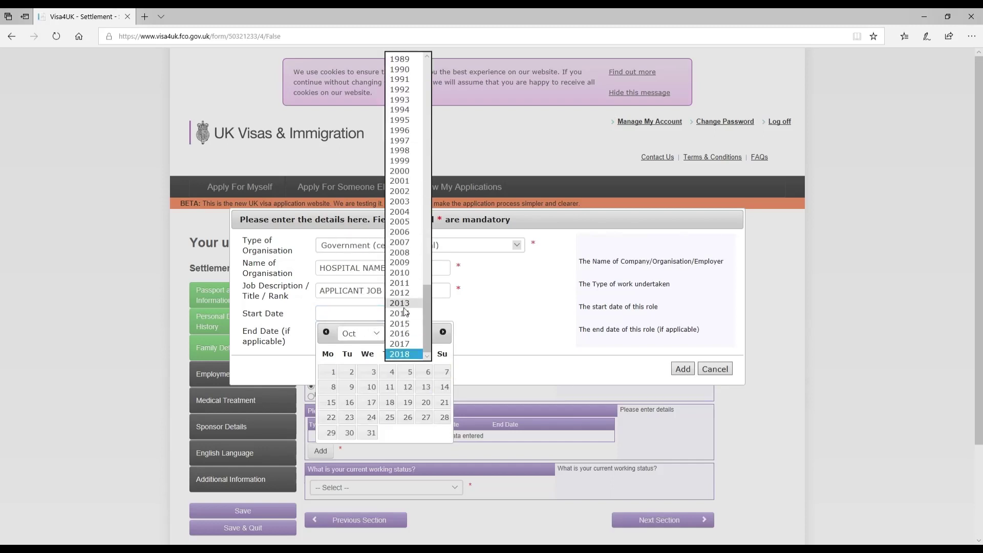
{"action": "left_click", "coordinate": [405, 314]}
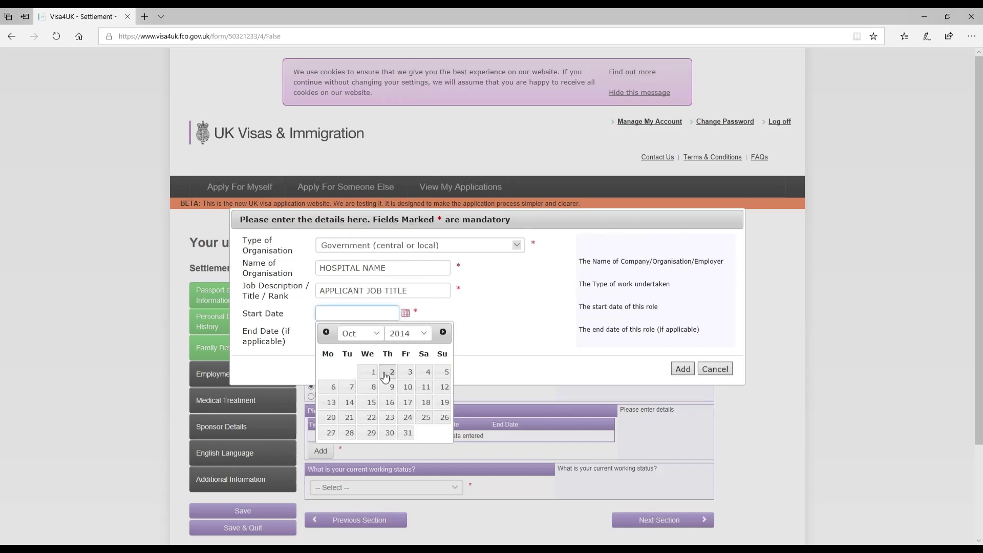
{"action": "left_click", "coordinate": [408, 333]}
{"action": "left_click", "coordinate": [405, 342]}
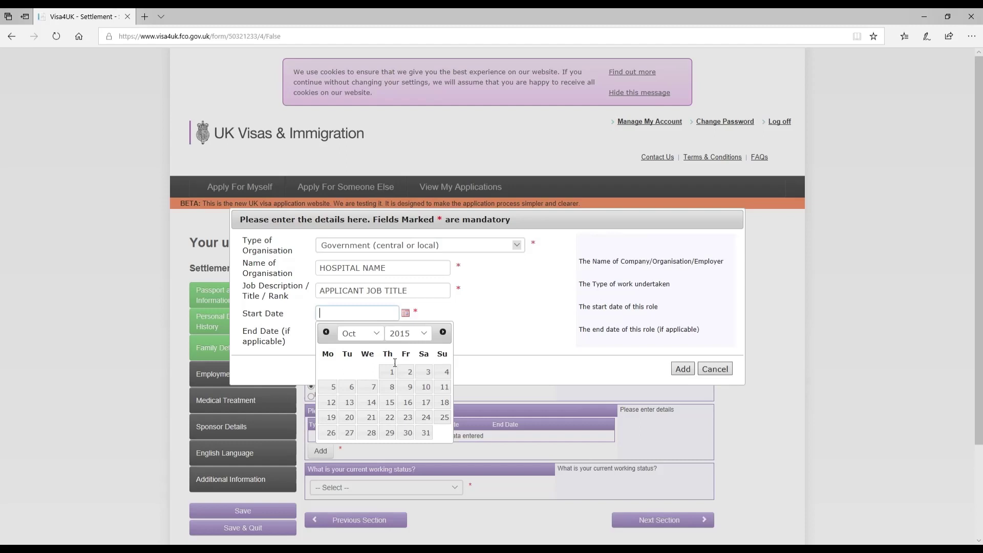
{"action": "left_click", "coordinate": [389, 372]}
Set the end date to 01 Sep 2017 and add the entry to the table.
{"action": "left_click", "coordinate": [406, 337]}
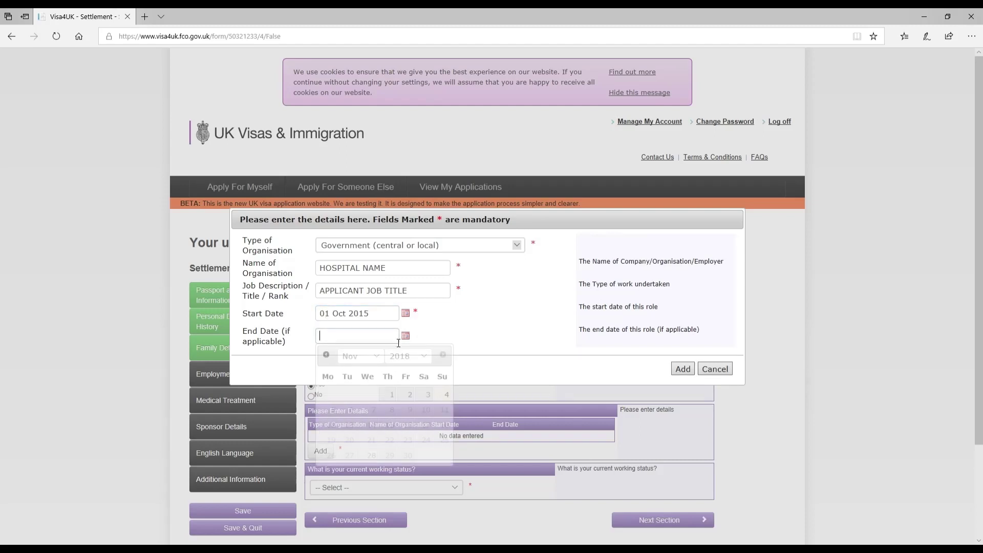
{"action": "left_click", "coordinate": [361, 356]}
{"action": "left_click", "coordinate": [366, 338]}
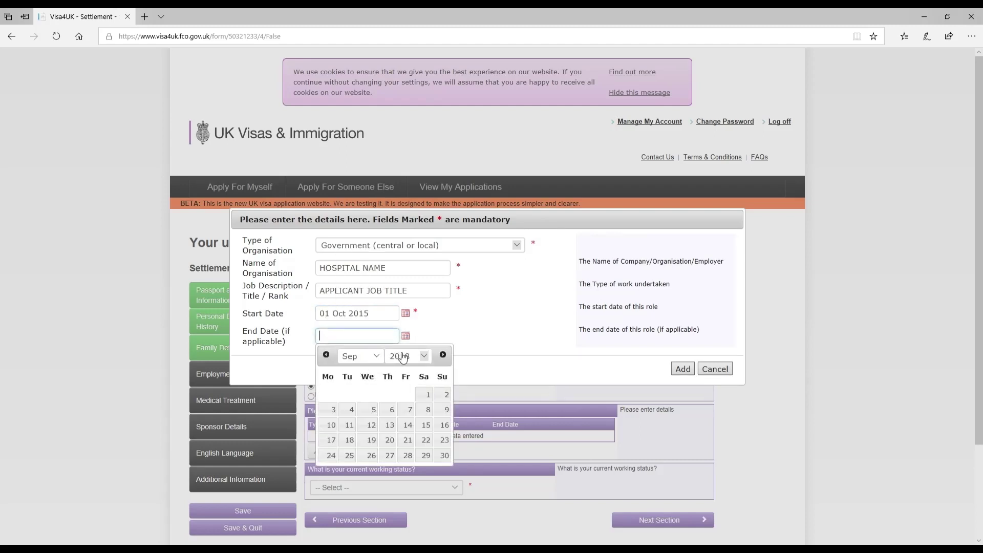
{"action": "left_click", "coordinate": [408, 355]}
{"action": "left_click", "coordinate": [405, 338]}
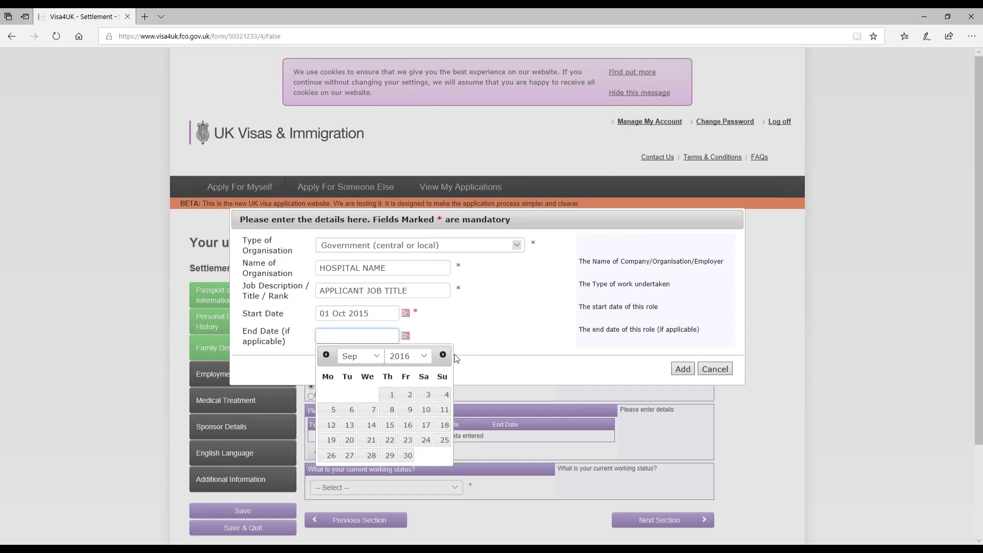
{"action": "left_click", "coordinate": [533, 352]}
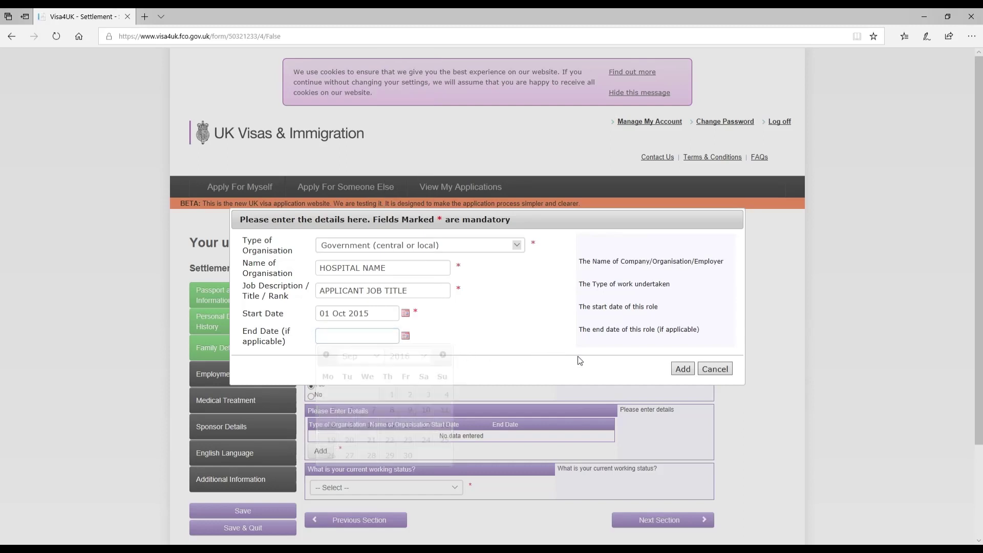
{"action": "left_click", "coordinate": [406, 337]}
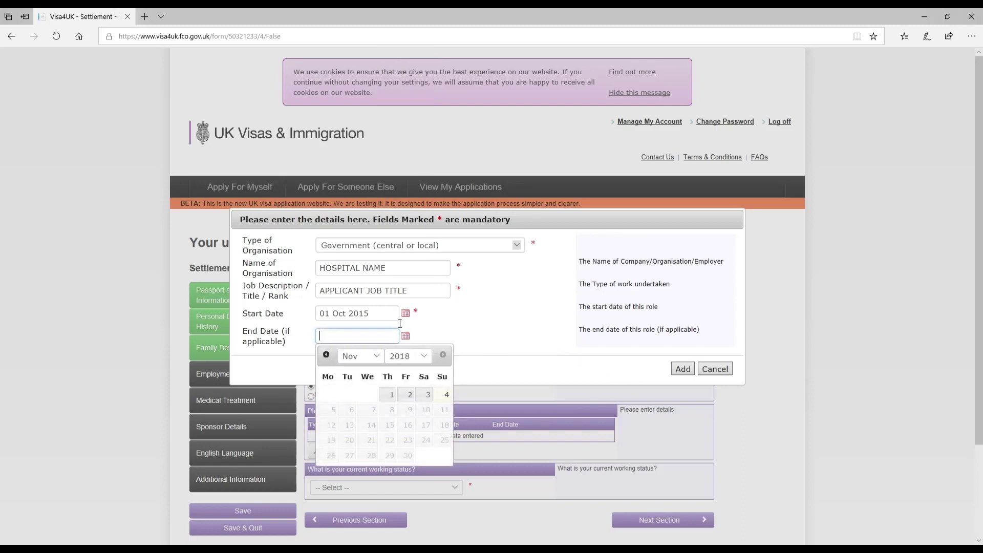
{"action": "left_click", "coordinate": [397, 355]}
{"action": "left_click", "coordinate": [397, 352]}
{"action": "left_click", "coordinate": [361, 358]}
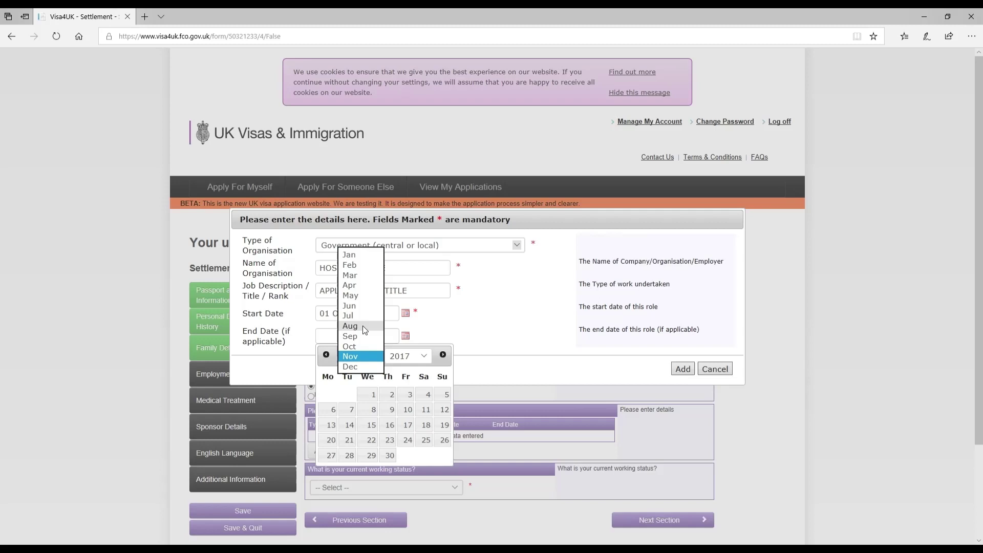
{"action": "left_click", "coordinate": [361, 336]}
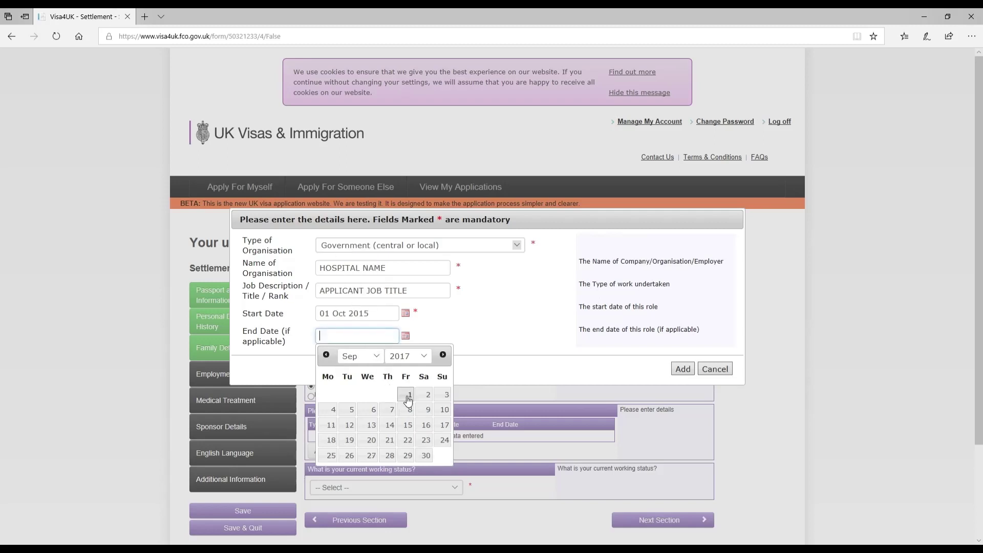
{"action": "left_click", "coordinate": [408, 396]}
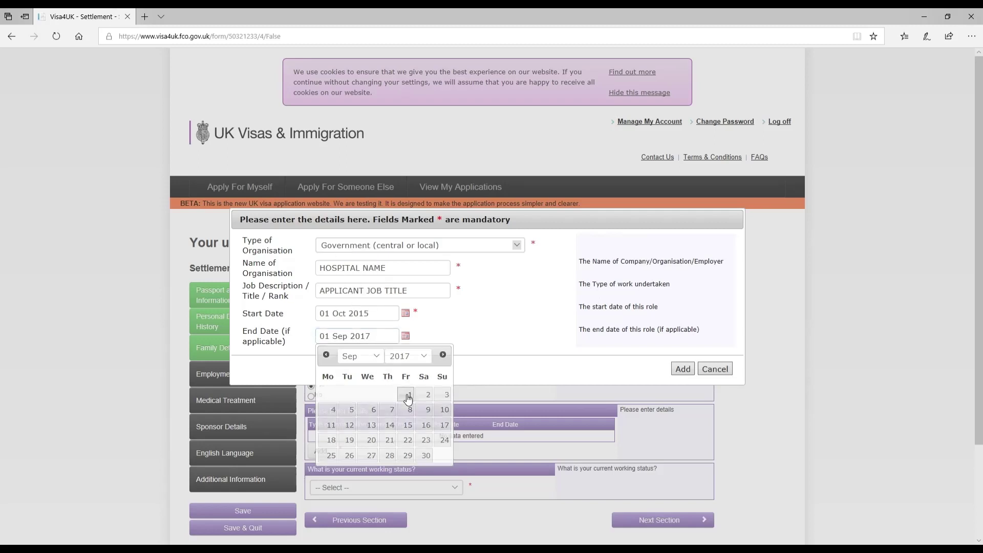
{"action": "left_click", "coordinate": [684, 369]}
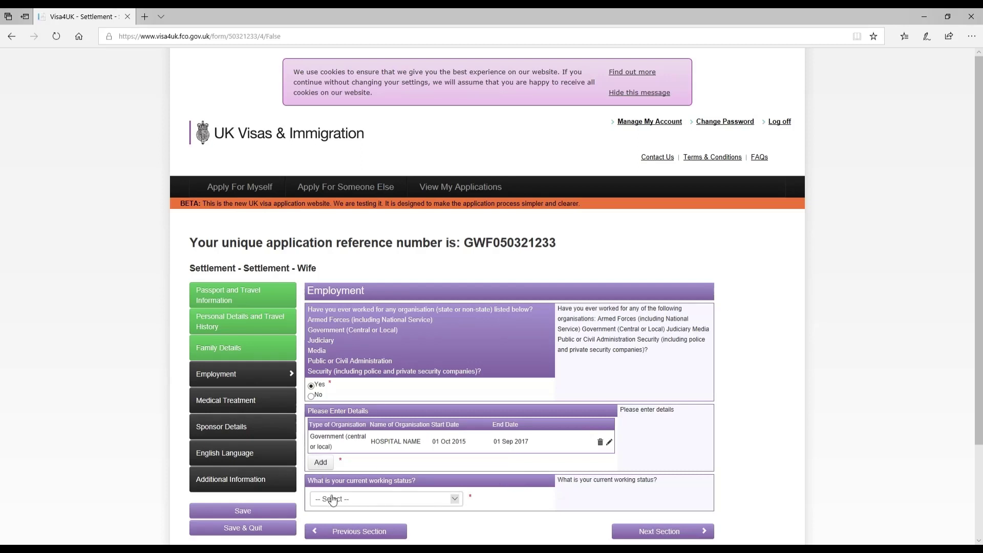
Set working status to Employed Full Time and enter monthly income of 1XXXX PKR.
{"action": "left_click", "coordinate": [333, 500]}
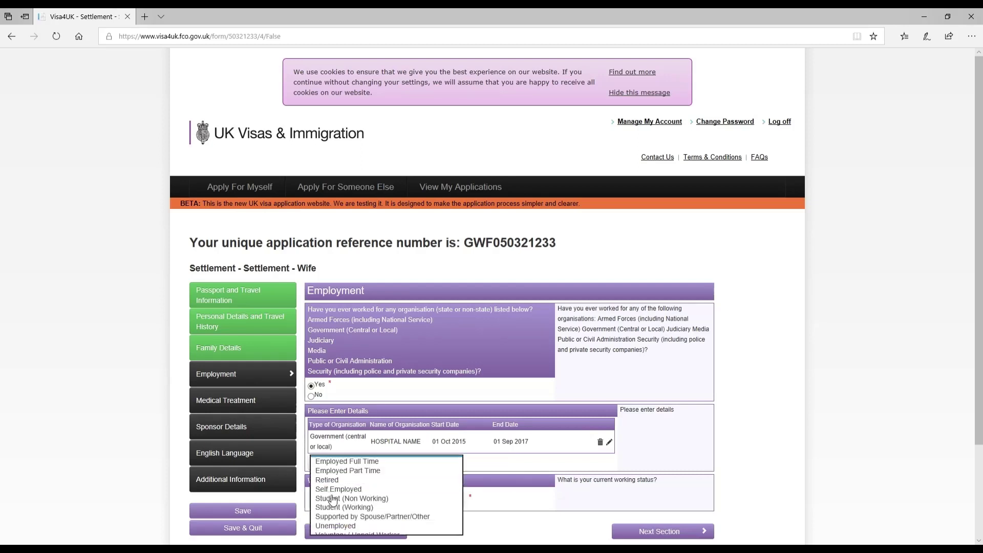
{"action": "left_click", "coordinate": [338, 461]}
{"action": "left_click", "coordinate": [516, 492]}
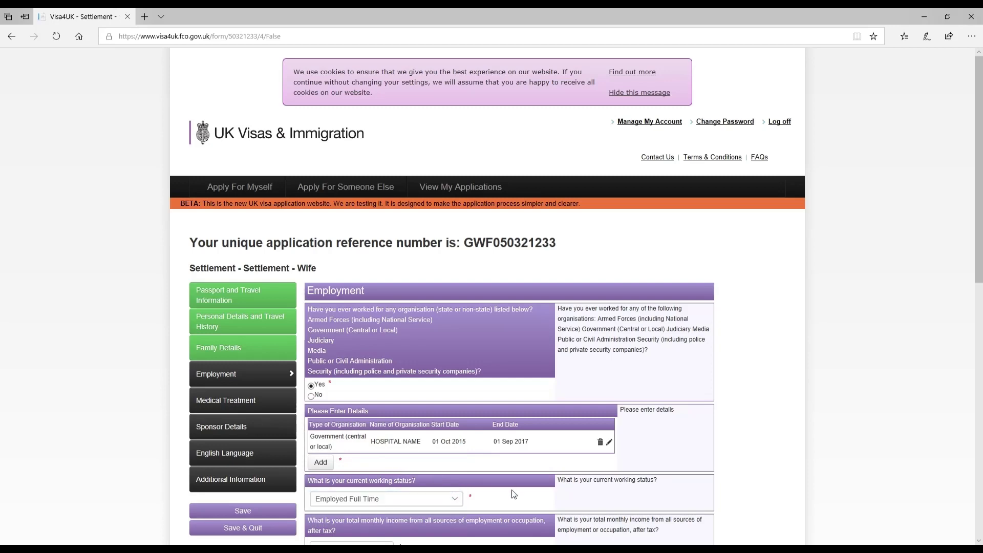
{"action": "scroll", "coordinate": [538, 500], "scroll_direction": "down", "scroll_amount": 4}
{"action": "scroll", "coordinate": [538, 501], "scroll_direction": "down", "scroll_amount": 2}
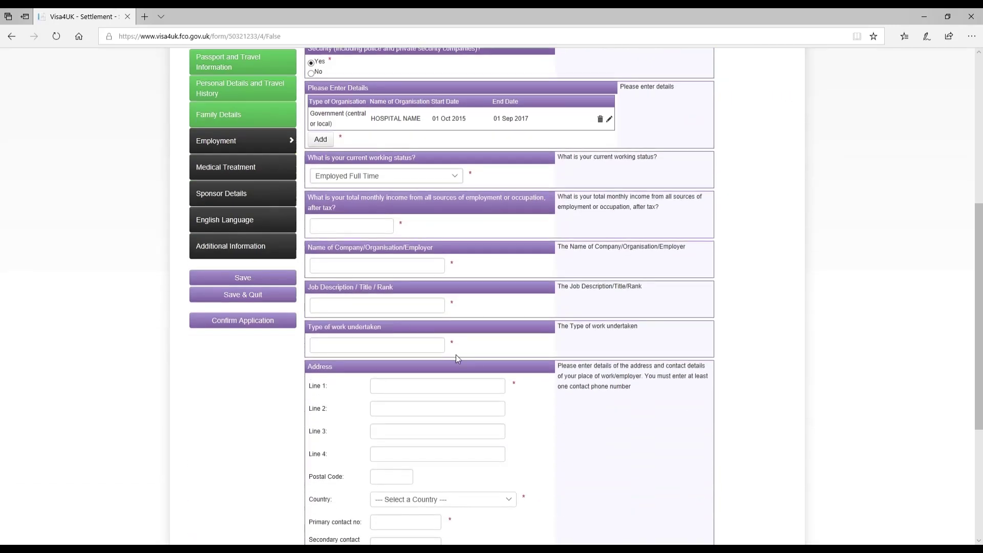
{"action": "left_click", "coordinate": [331, 227]}
{"action": "type", "text": "1XXXX pm"}
{"action": "key", "text": "BackSpace"}
{"action": "key", "text": "BackSpace"}
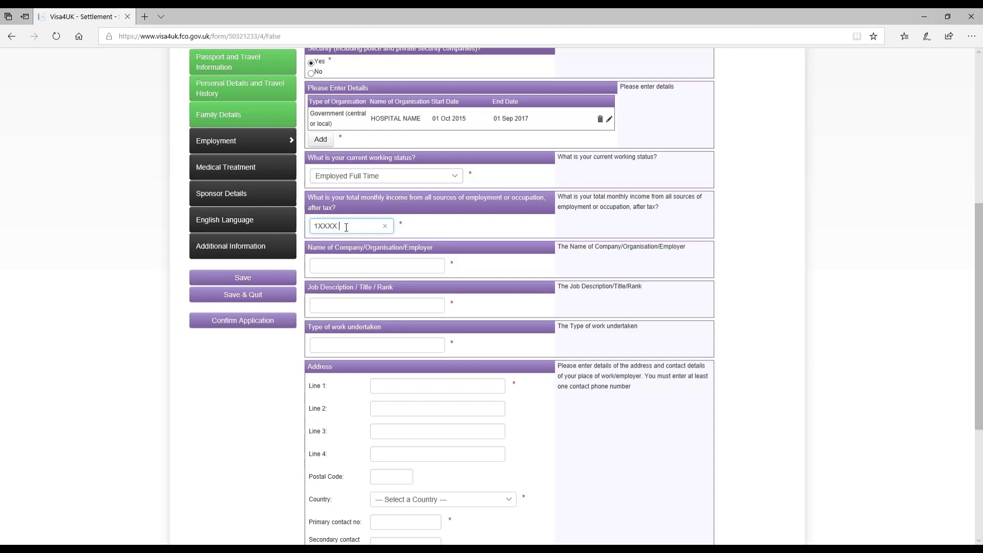
{"action": "type", "text": "PER"}
Enter employer HOSPITAL NAME, the job title, work duties and the first address line.
{"action": "left_click", "coordinate": [354, 266]}
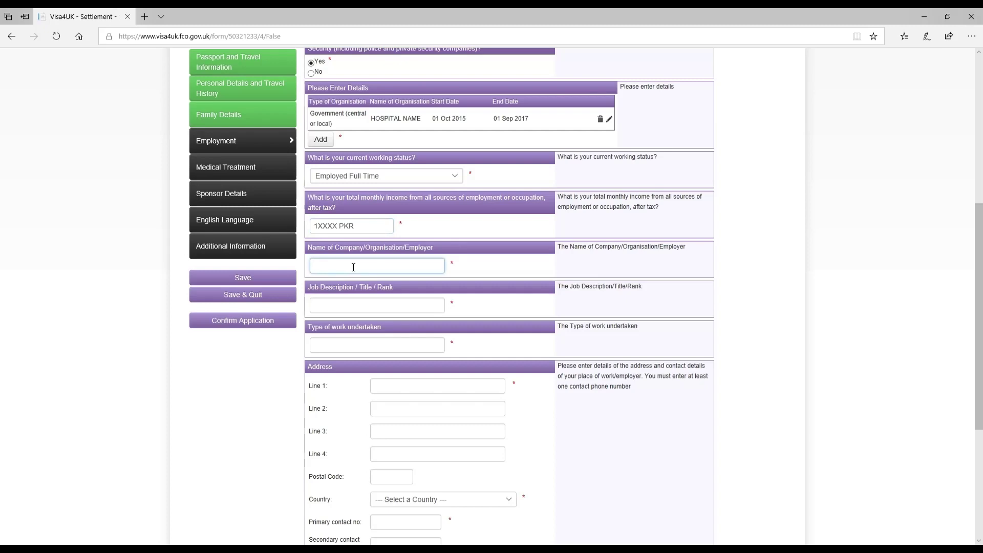
{"action": "type", "text": "HOT"}
{"action": "type", "text": "PITAL NAME"}
{"action": "key", "text": "Tab"}
{"action": "type", "text": "AP"}
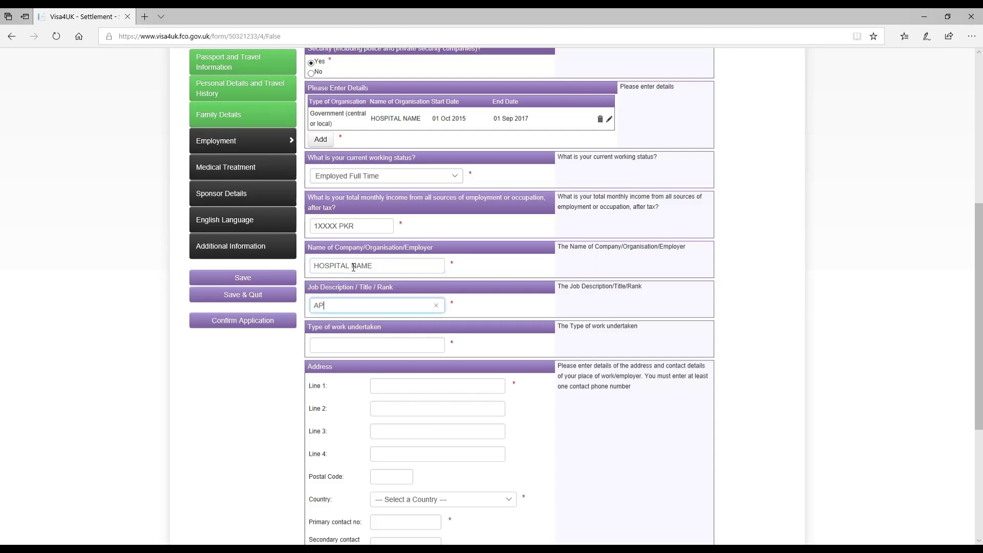
{"action": "type", "text": "PLICANT JOB TITLE"}
{"action": "key", "text": "Tab"}
{"action": "type", "text": "APPLICANT"}
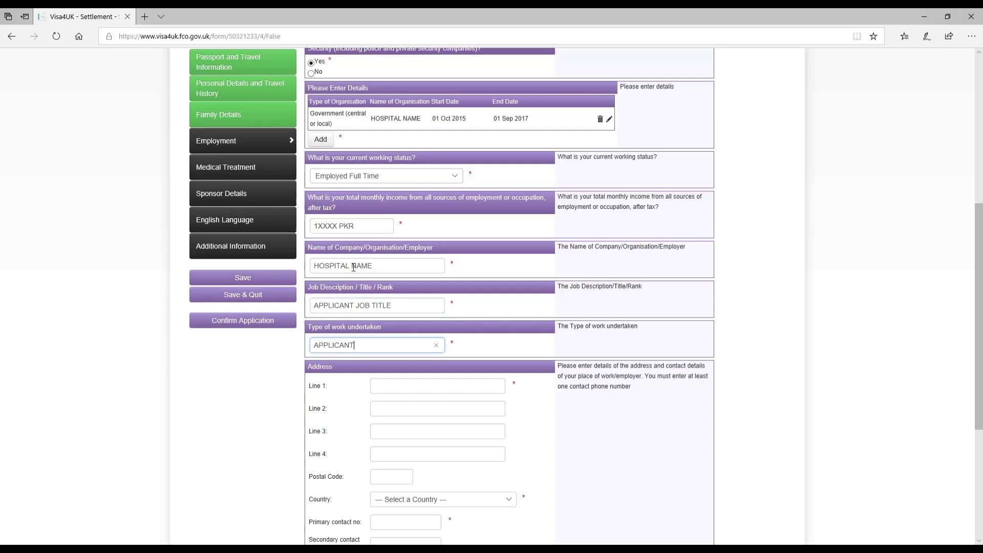
{"action": "type", "text": " WORK DUTIES"}
{"action": "left_click", "coordinate": [386, 387]}
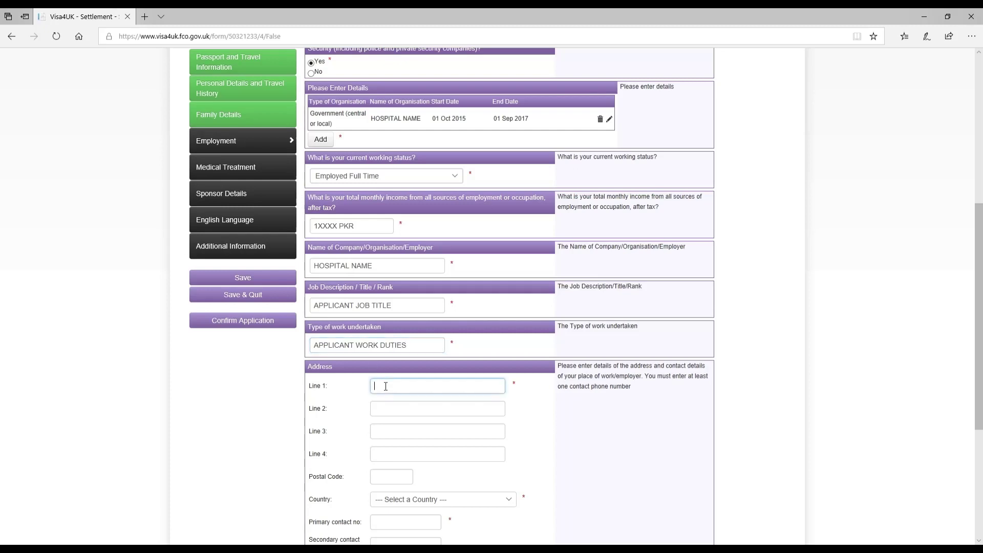
{"action": "type", "text": "HOSPITAL LANEM"}
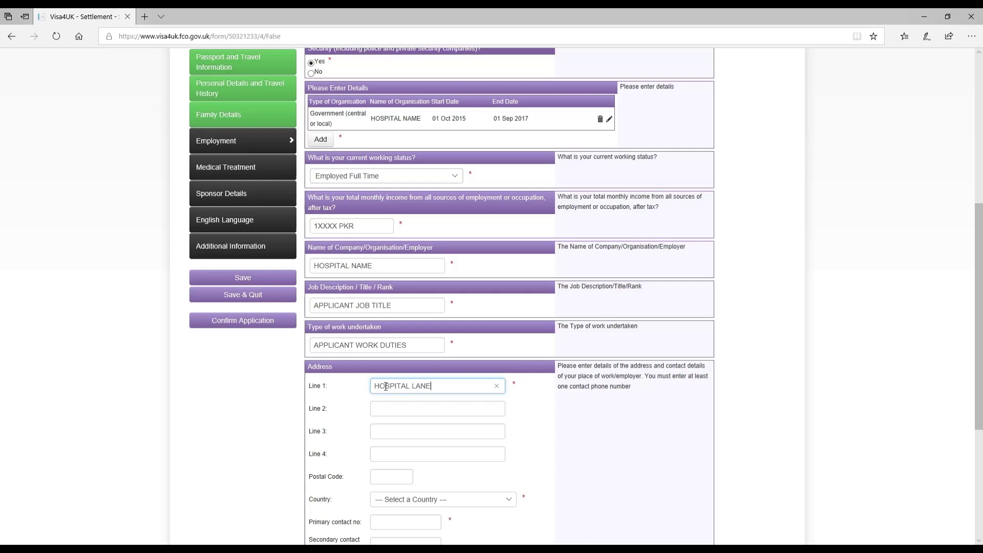